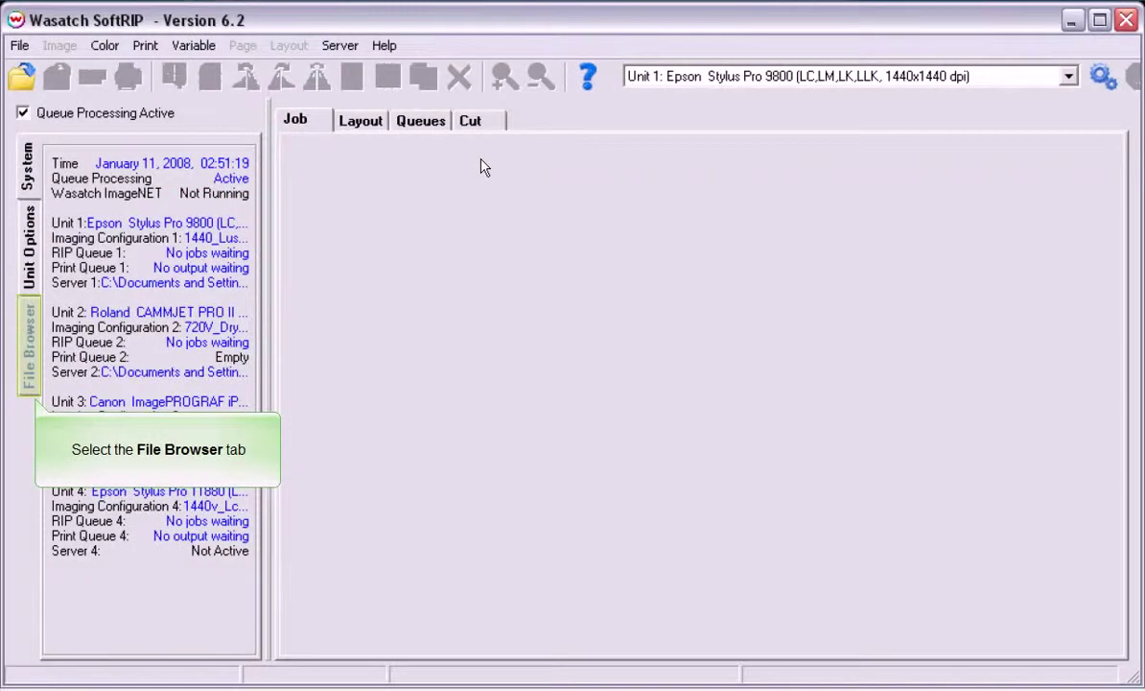
- Load underParParkingPass.eps from the File Browser as a job and open it for Variable Data printing
{"action": "left_click", "coordinate": [30, 352]}
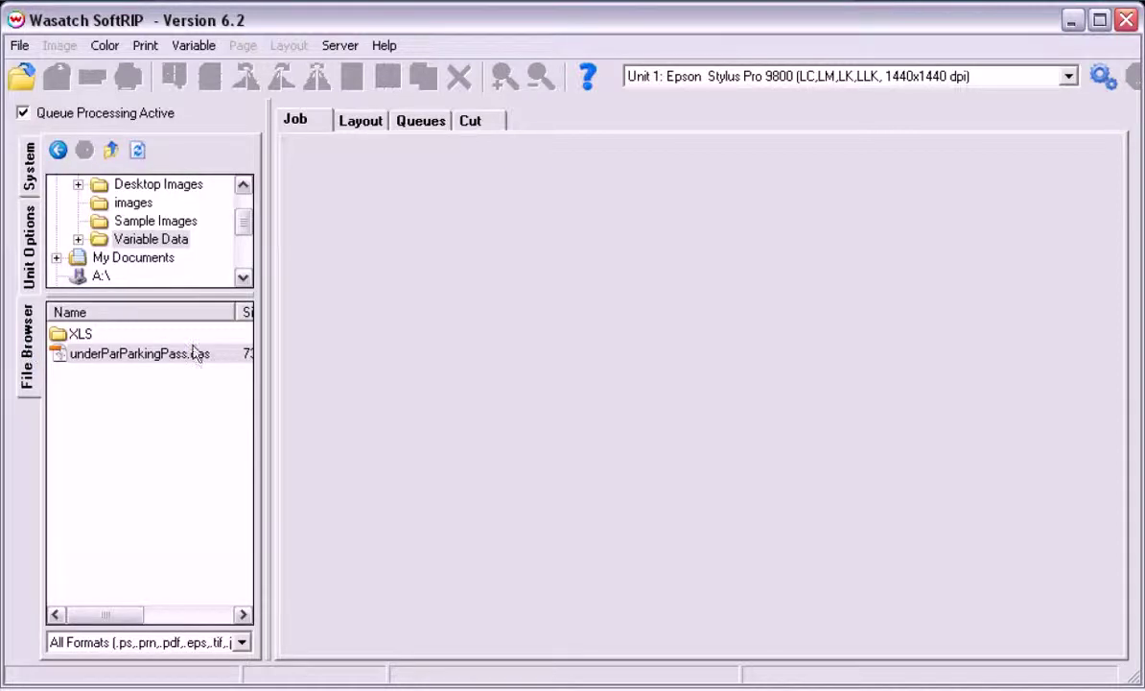
{"action": "left_click_drag", "start_coordinate": [187, 353], "coordinate": [511, 327]}
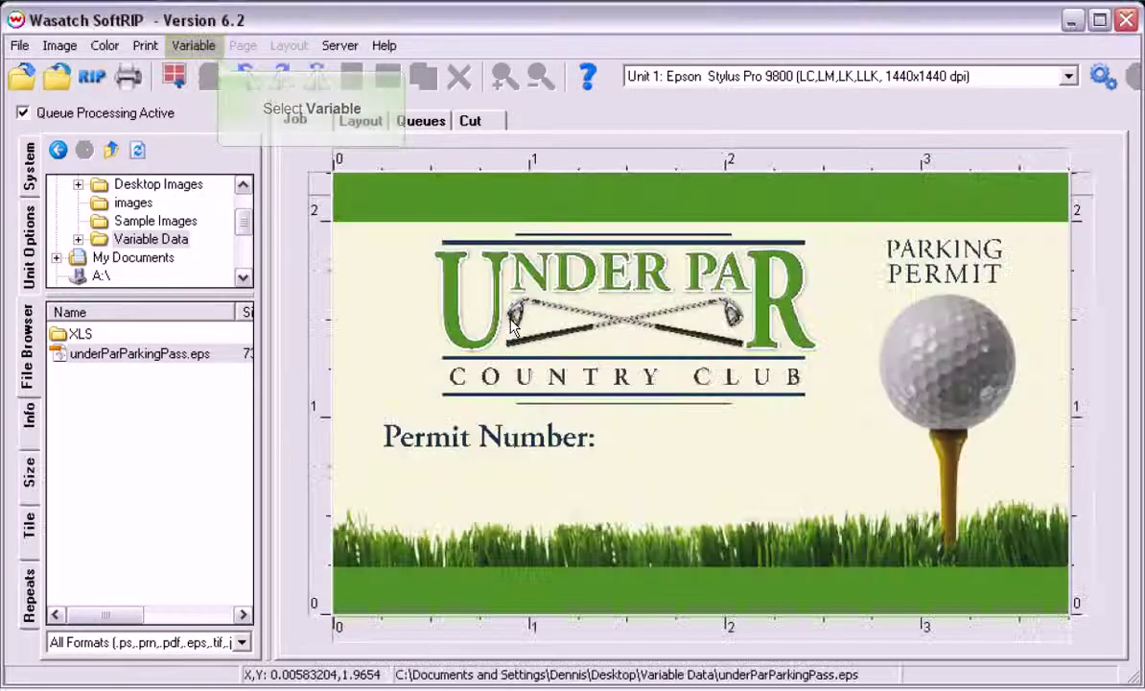
{"action": "left_click", "coordinate": [179, 46]}
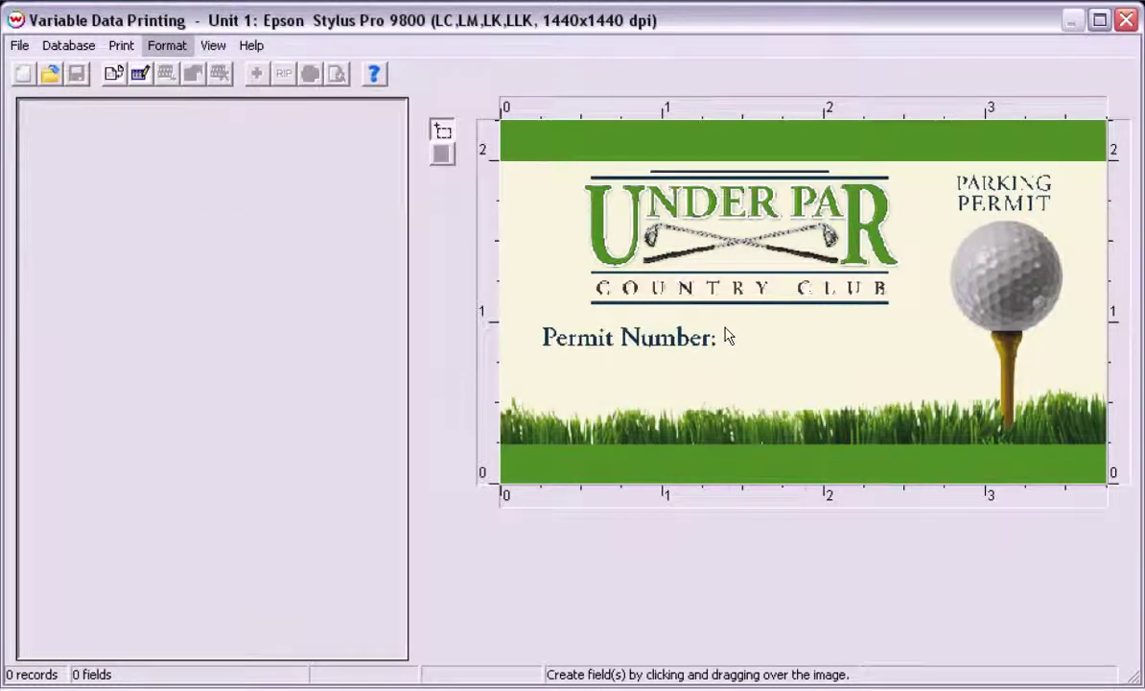
- Draw a data field after the 'Permit Number:' label and name it Permit Number
{"action": "mouse_move", "coordinate": [721, 325]}
{"action": "left_mouse_down"}
{"action": "mouse_move", "coordinate": [883, 355]}
{"action": "mouse_move", "coordinate": [964, 364]}
{"action": "mouse_move", "coordinate": [962, 355]}
{"action": "left_mouse_up"}
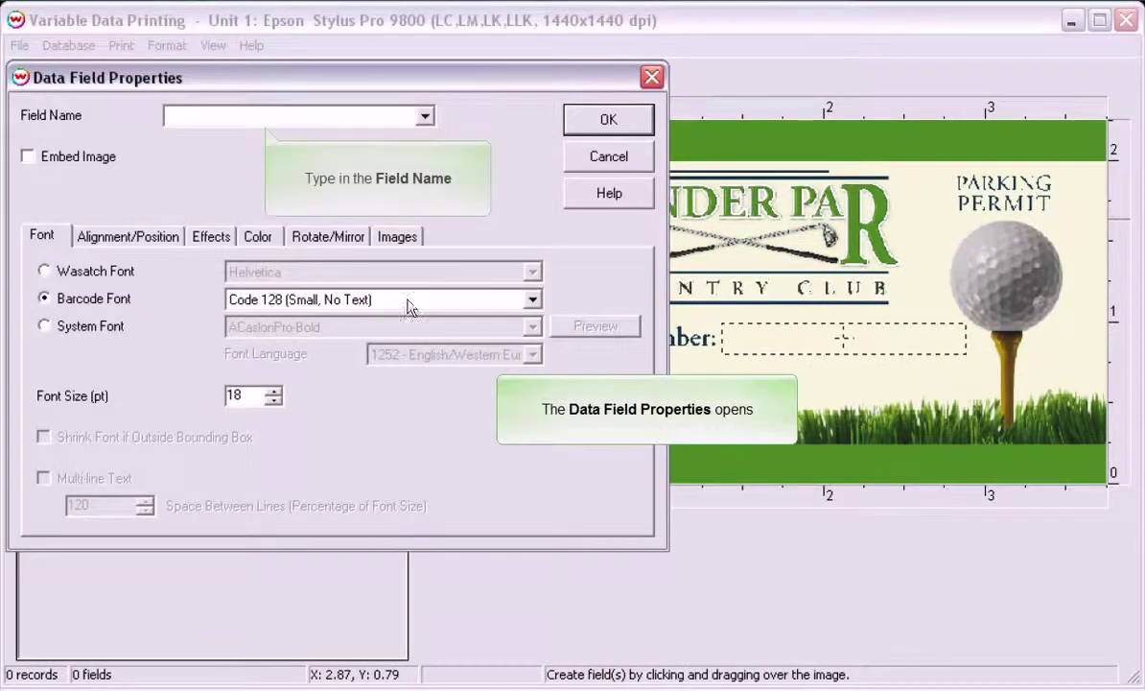
{"action": "left_click", "coordinate": [182, 121]}
{"action": "type", "text": "Pe"}
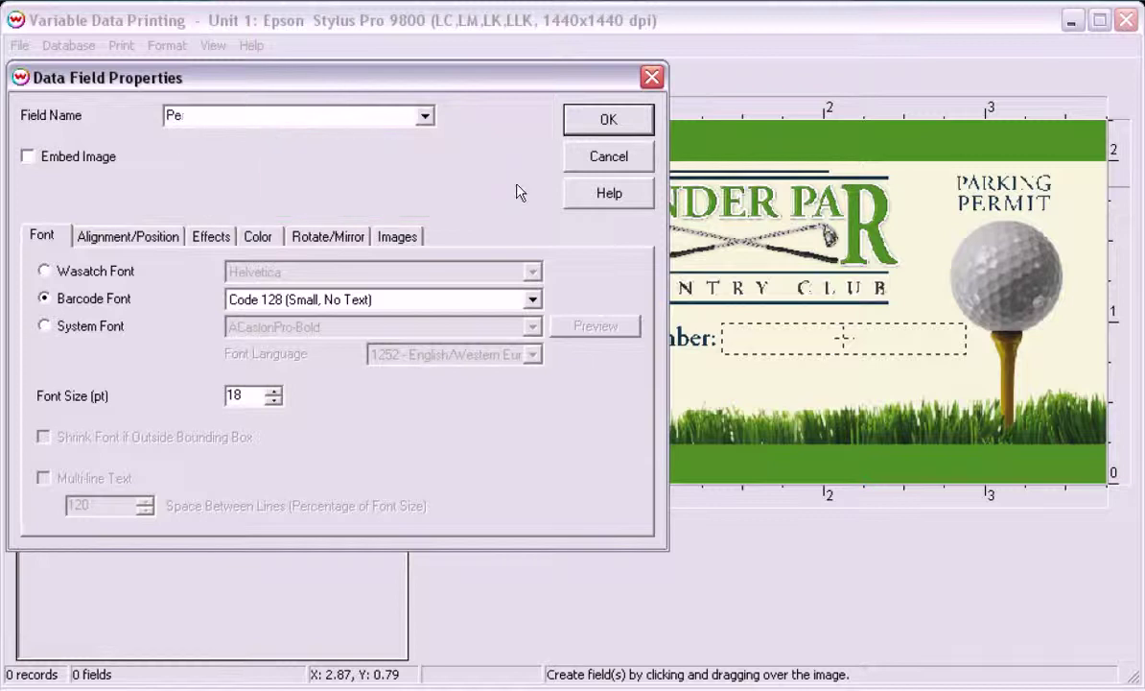
{"action": "type", "text": "rmit Number"}
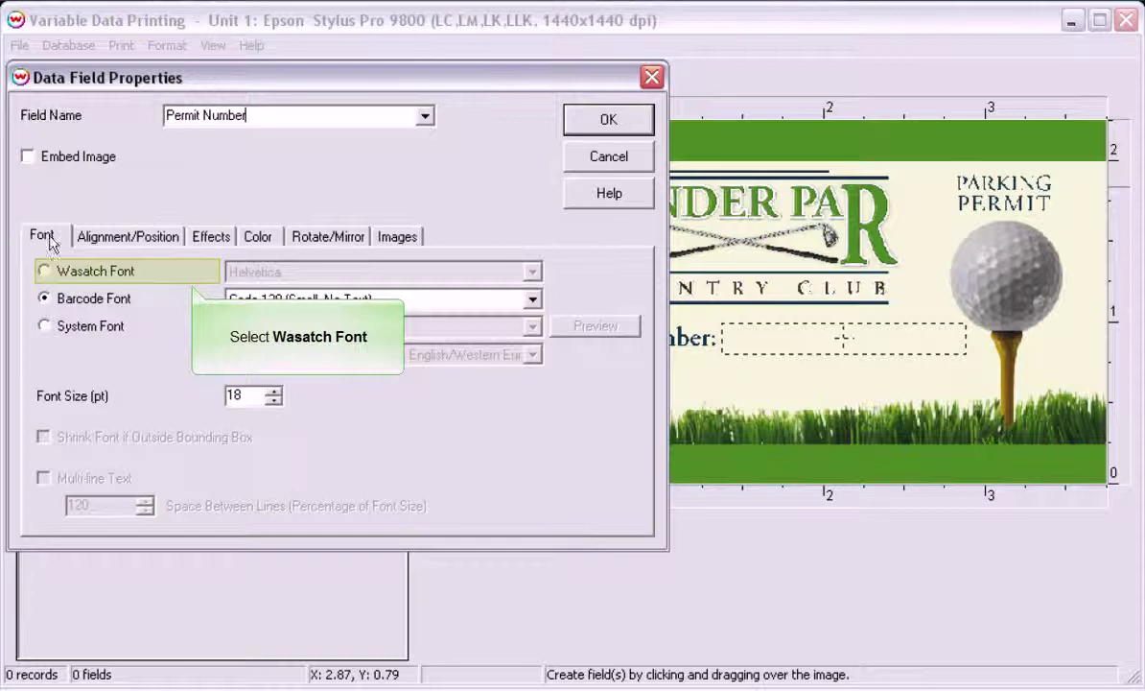
- Make the field text in system font AGaramondPro-Bold at 14 pt
{"action": "left_click", "coordinate": [44, 272]}
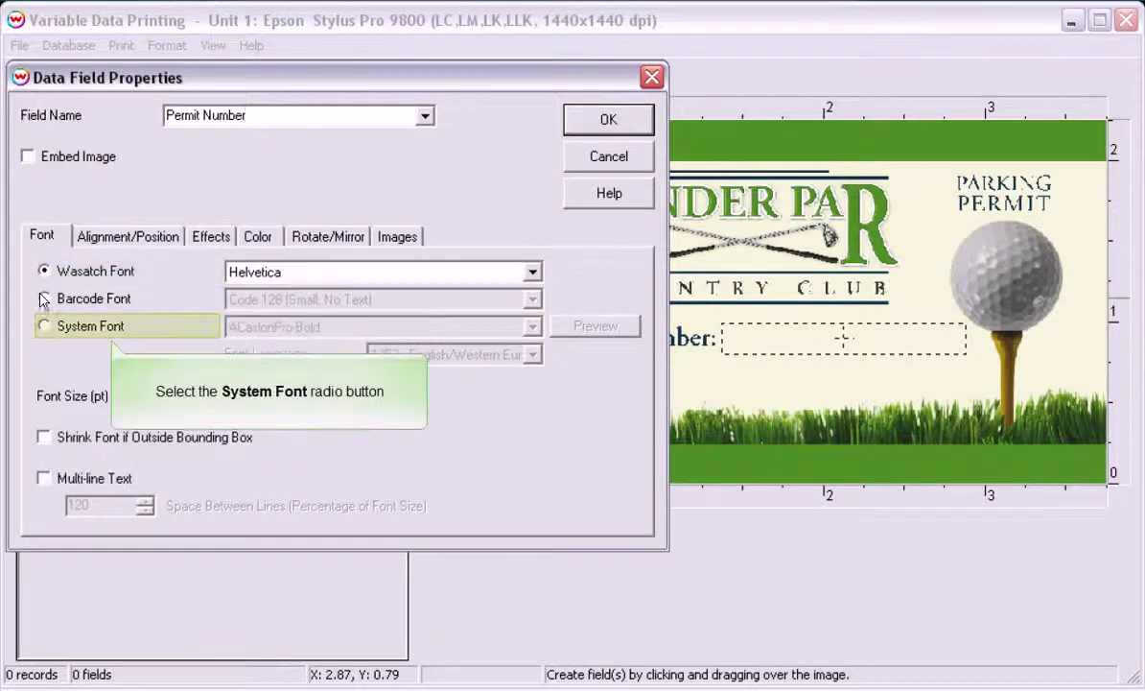
{"action": "left_click", "coordinate": [44, 327]}
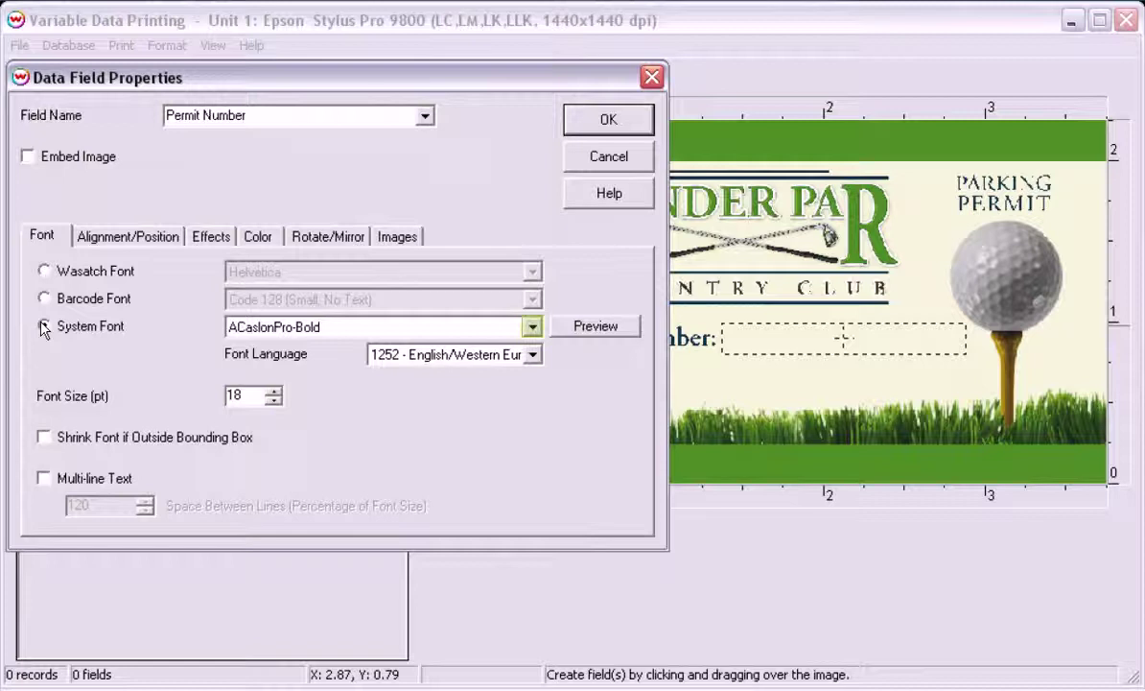
{"action": "left_click", "coordinate": [532, 328]}
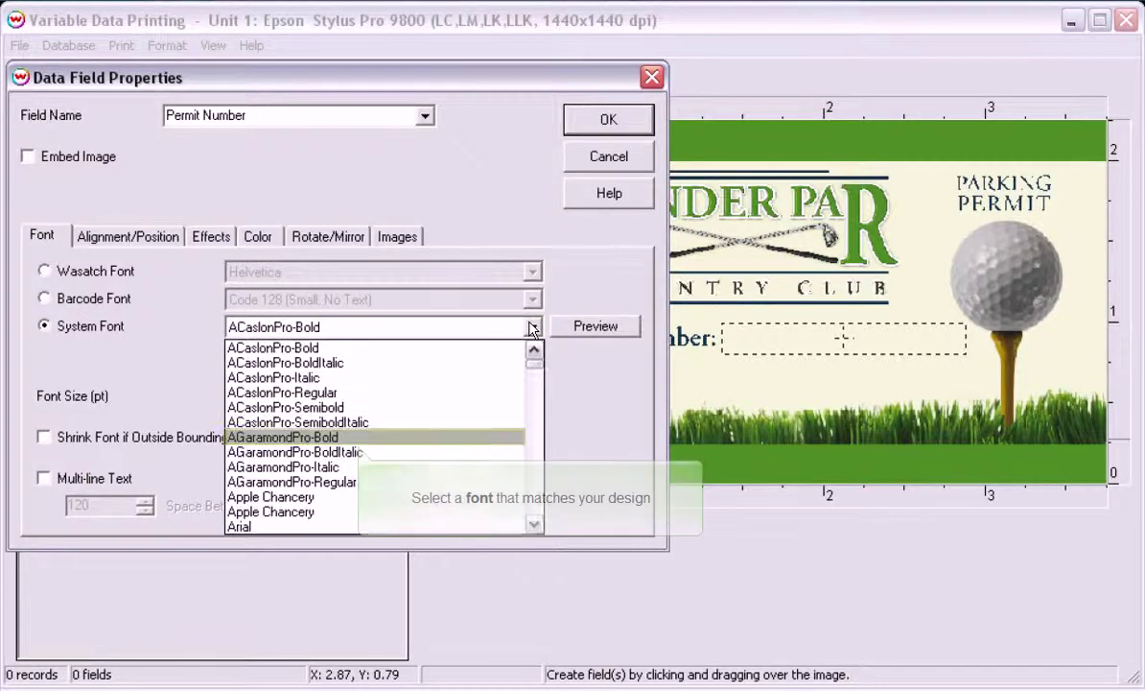
{"action": "left_click", "coordinate": [310, 436]}
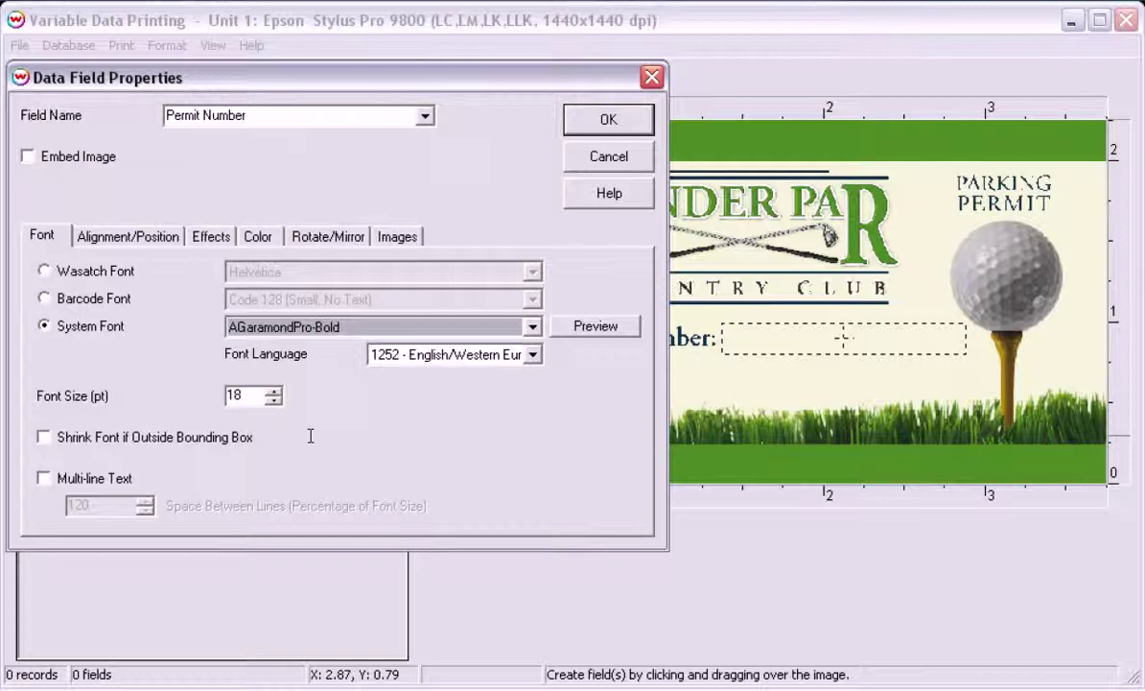
{"action": "double_click", "coordinate": [226, 395]}
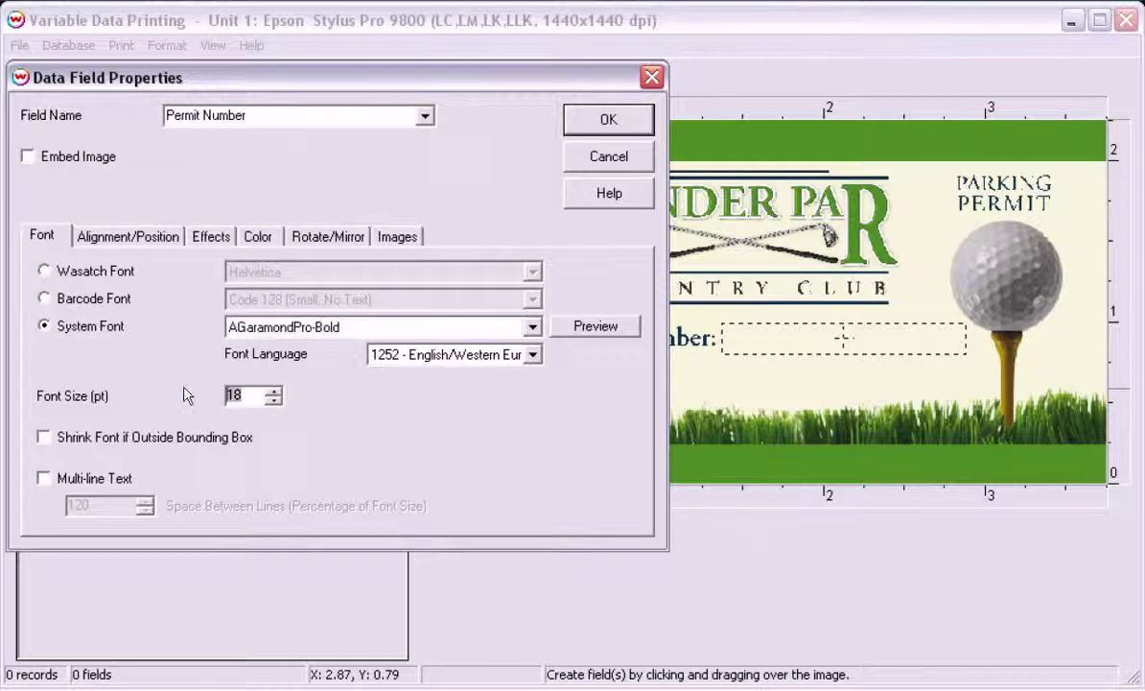
{"action": "type", "text": "14"}
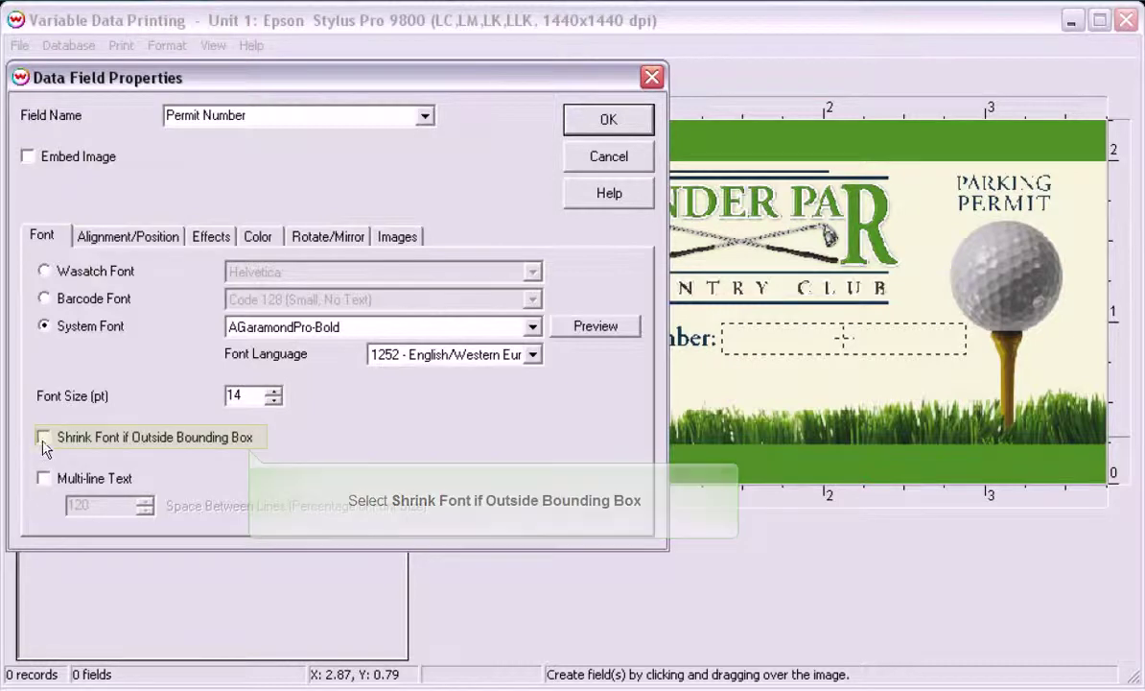
- Turn on Shrink Font if Outside Bounding Box and center the field horizontally and vertically
{"action": "left_click", "coordinate": [43, 437]}
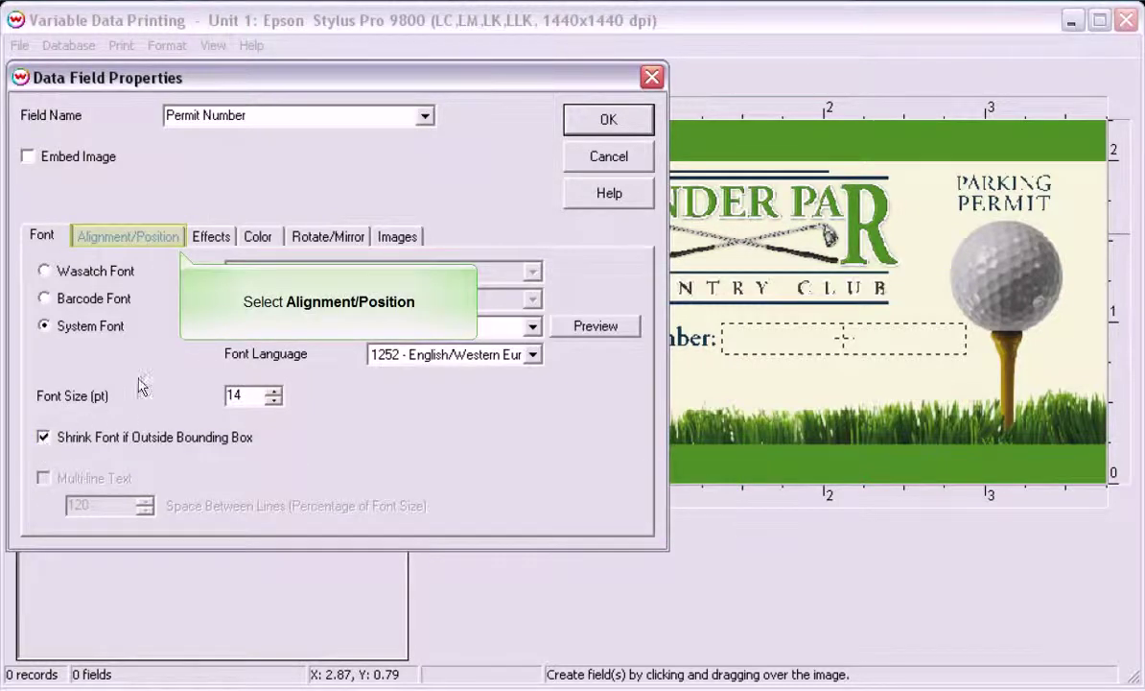
{"action": "left_click", "coordinate": [168, 237]}
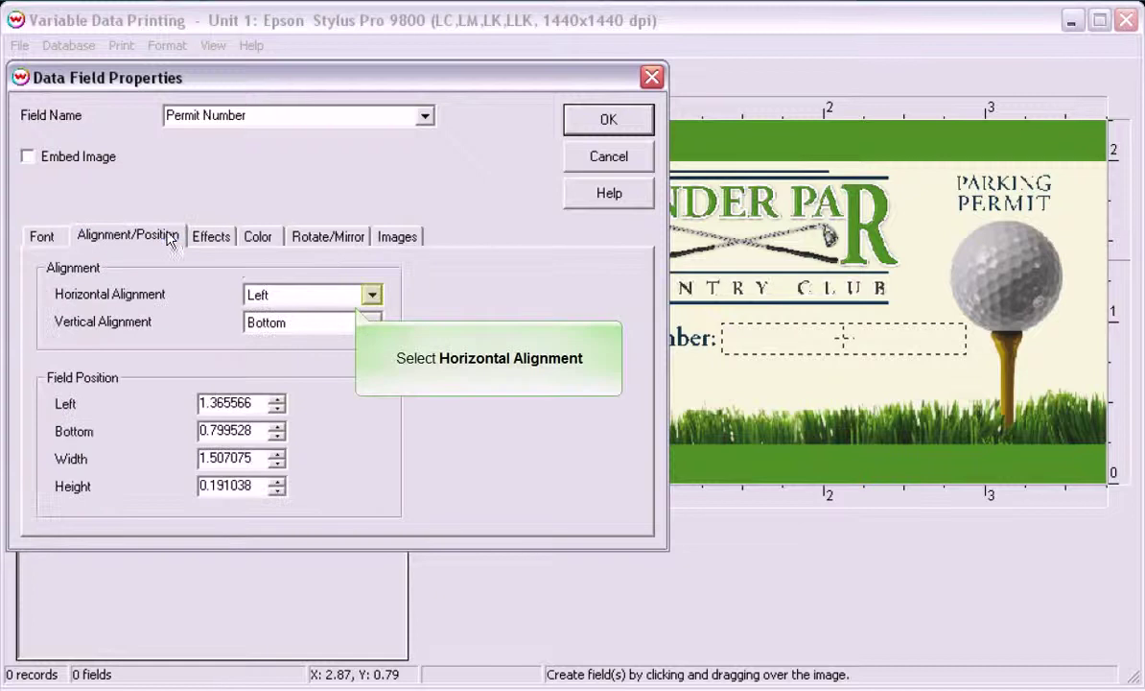
{"action": "left_click", "coordinate": [372, 295]}
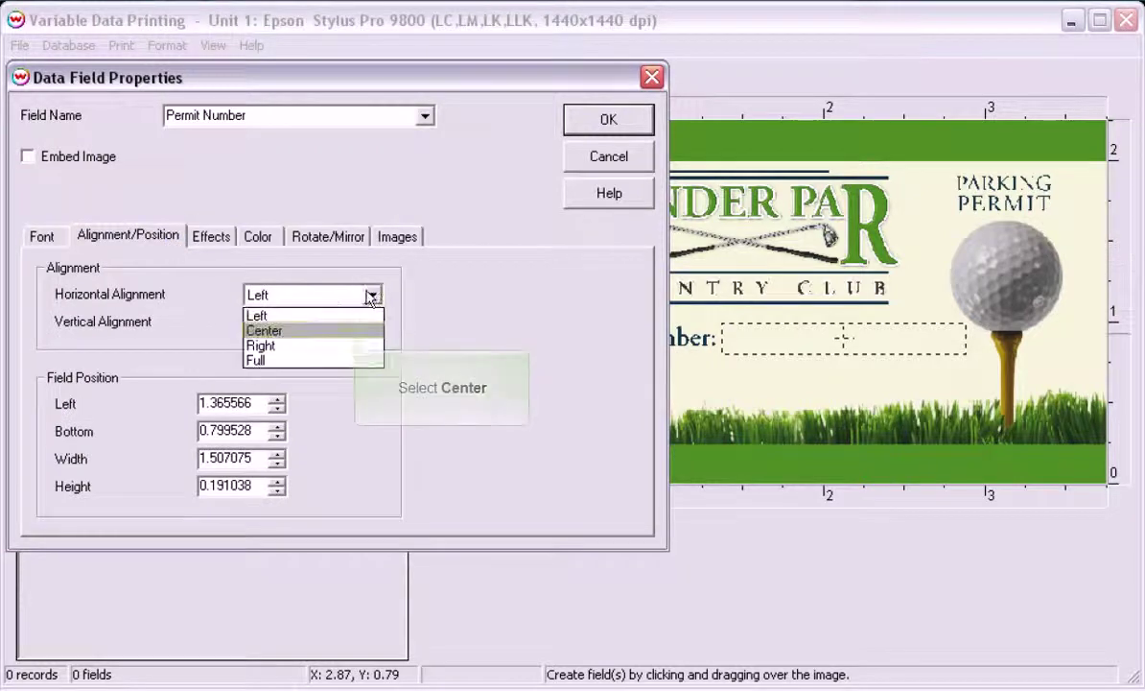
{"action": "left_click", "coordinate": [310, 332]}
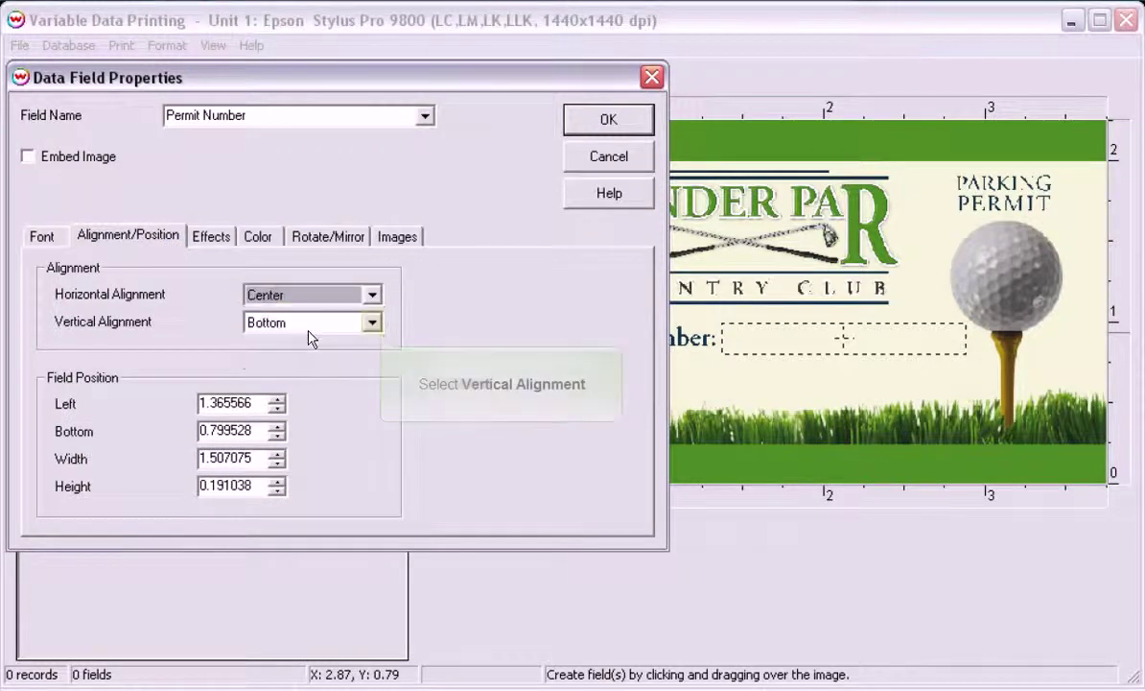
{"action": "left_click", "coordinate": [371, 325]}
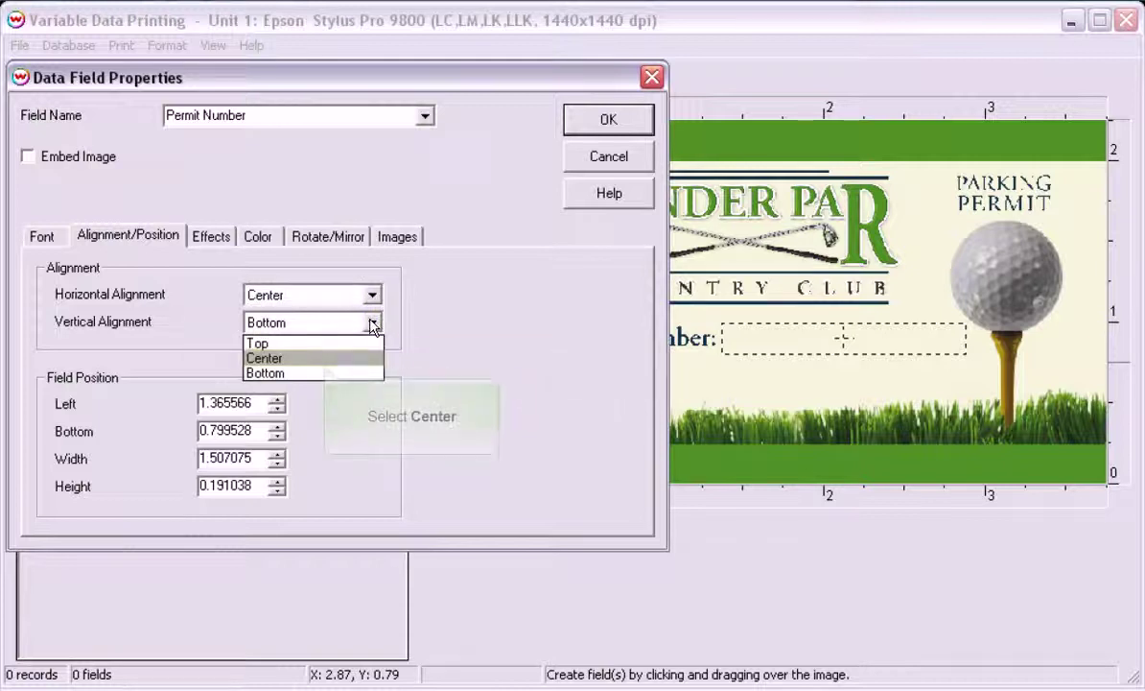
{"action": "left_click", "coordinate": [310, 357]}
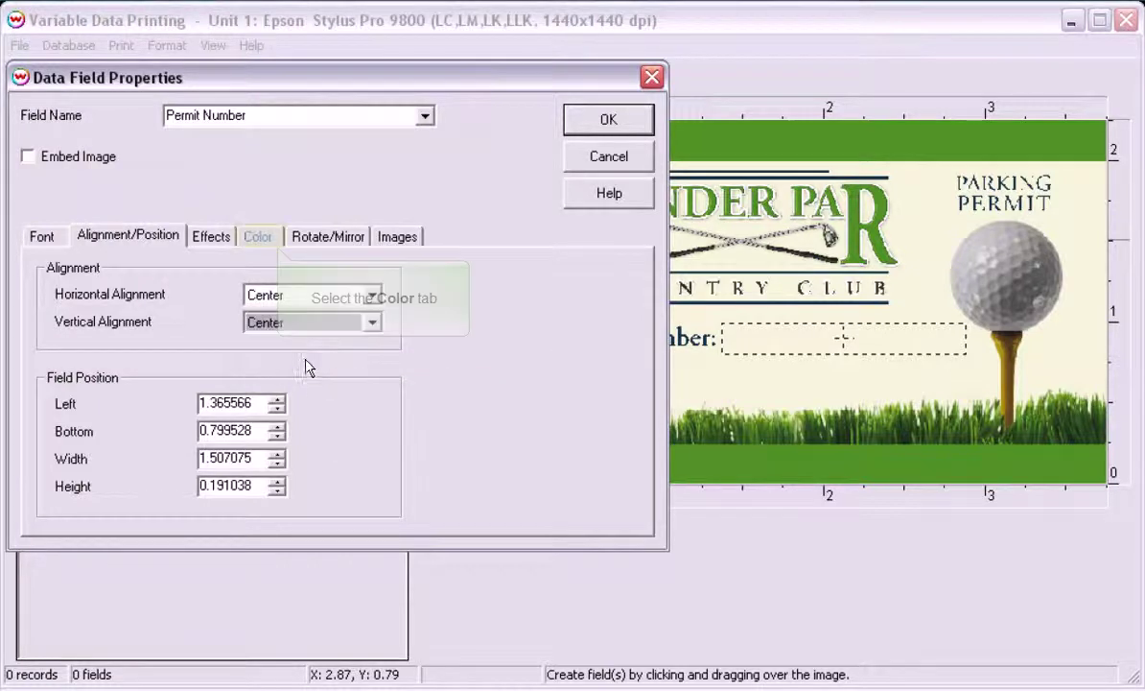
- Set the field's text colour to green RGB 123,166,32 and confirm the field
{"action": "left_click", "coordinate": [257, 239]}
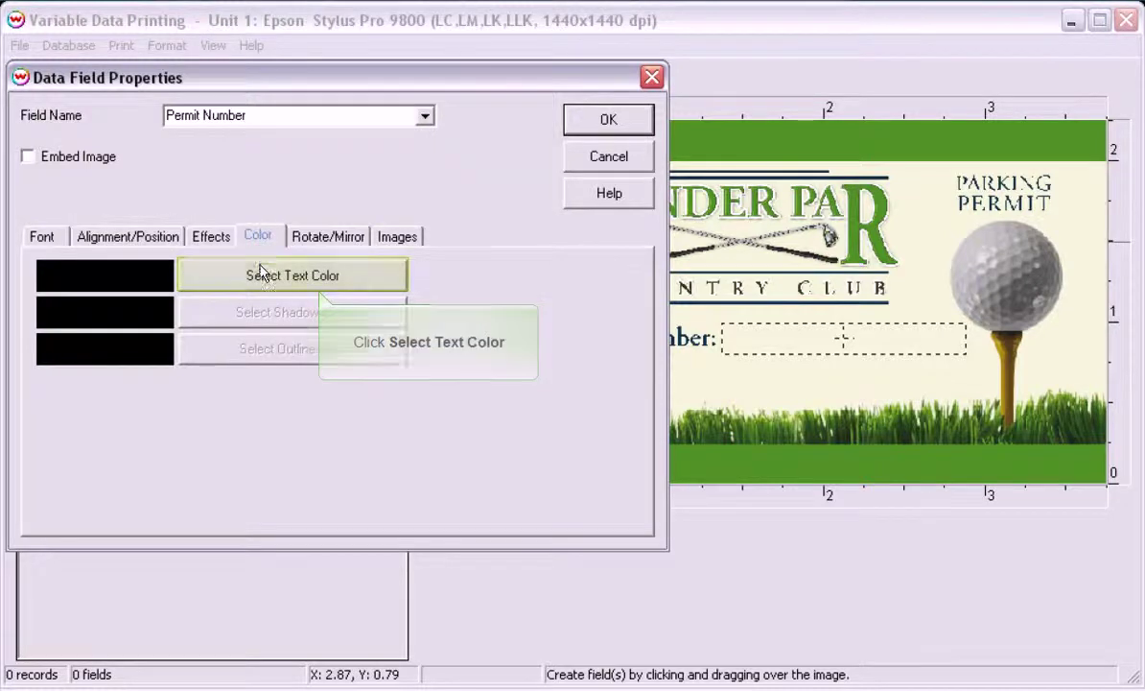
{"action": "left_click", "coordinate": [266, 277]}
{"action": "double_click", "coordinate": [41, 318]}
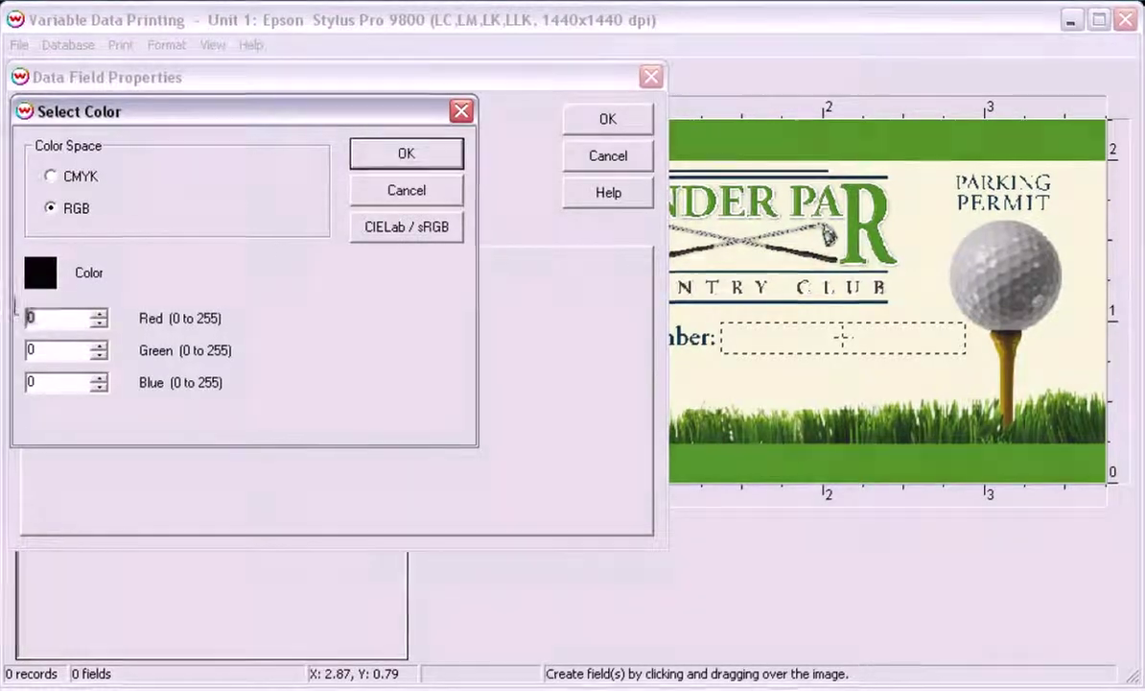
{"action": "type", "text": "123"}
{"action": "type", "text": "66"}
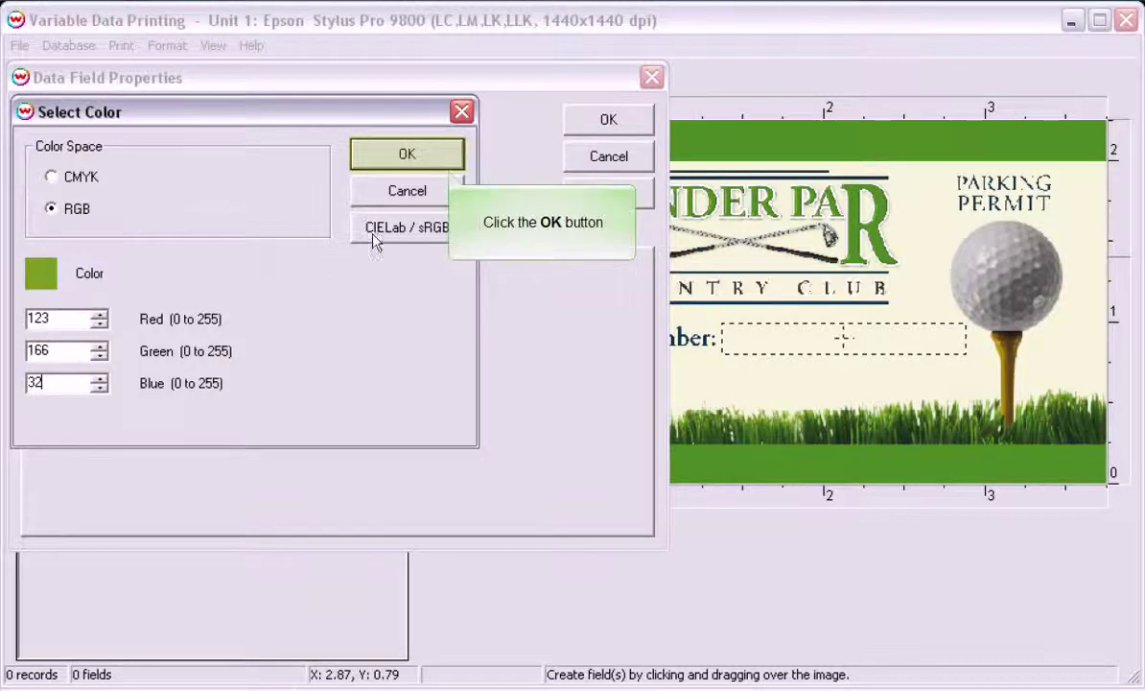
{"action": "left_click", "coordinate": [412, 154]}
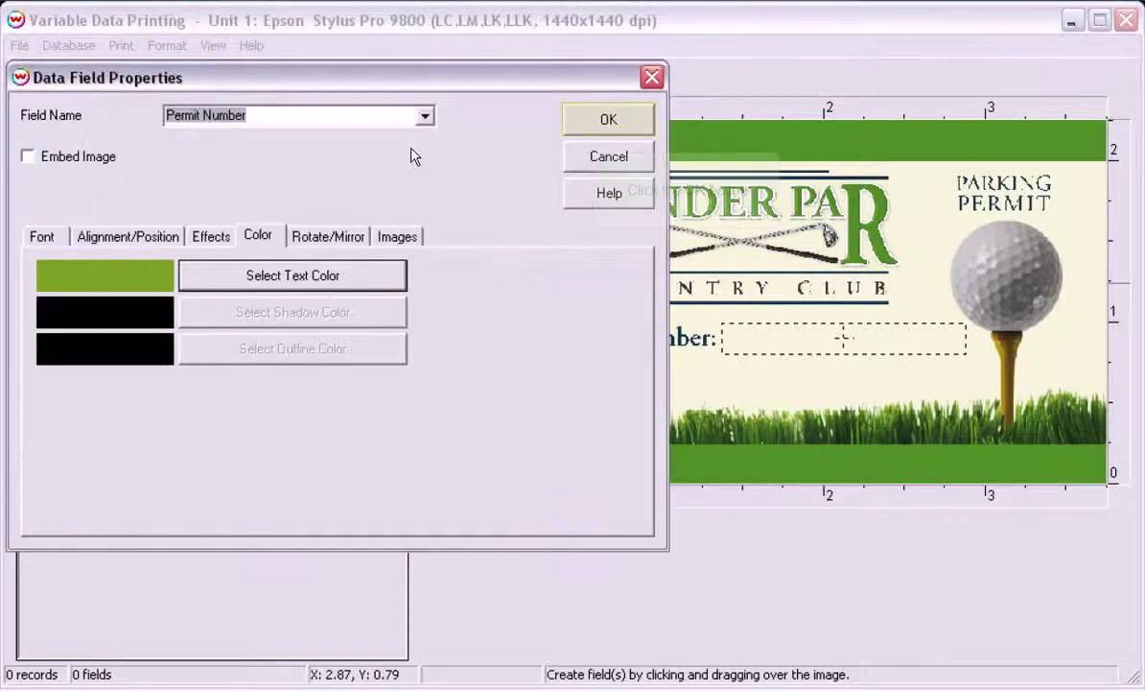
{"action": "left_click", "coordinate": [609, 120]}
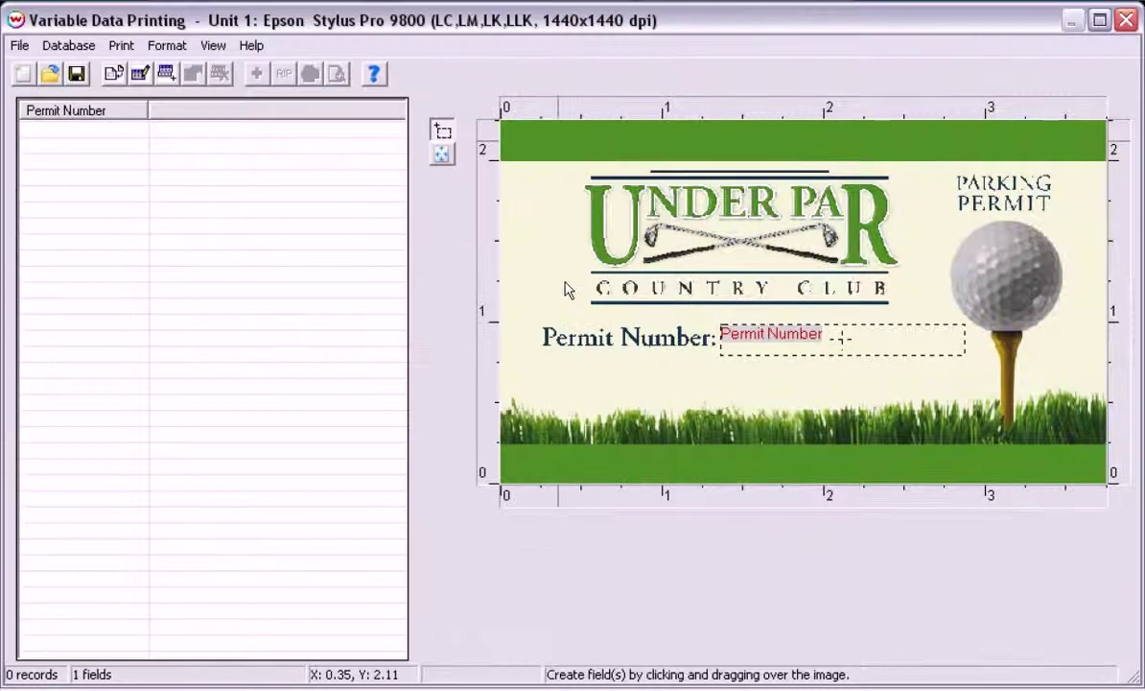
- Draw a second field below Permit Number and name it Barcode Info
{"action": "left_click_drag", "start_coordinate": [544, 361], "coordinate": [948, 397]}
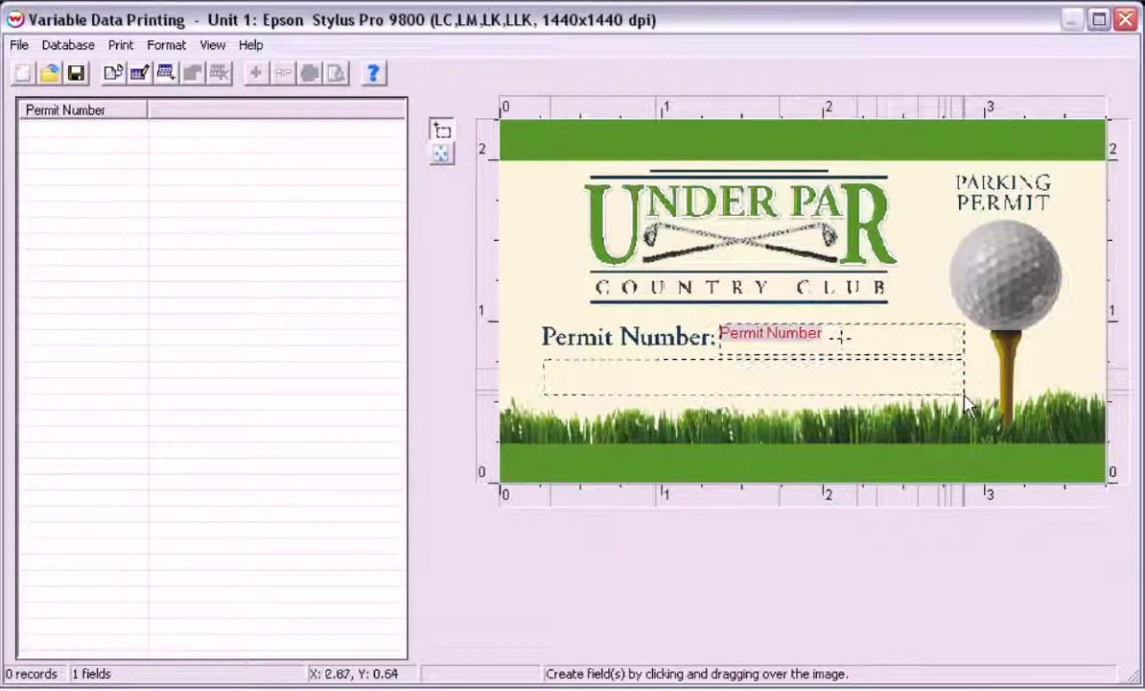
{"action": "left_click_drag", "start_coordinate": [950, 401], "coordinate": [964, 401]}
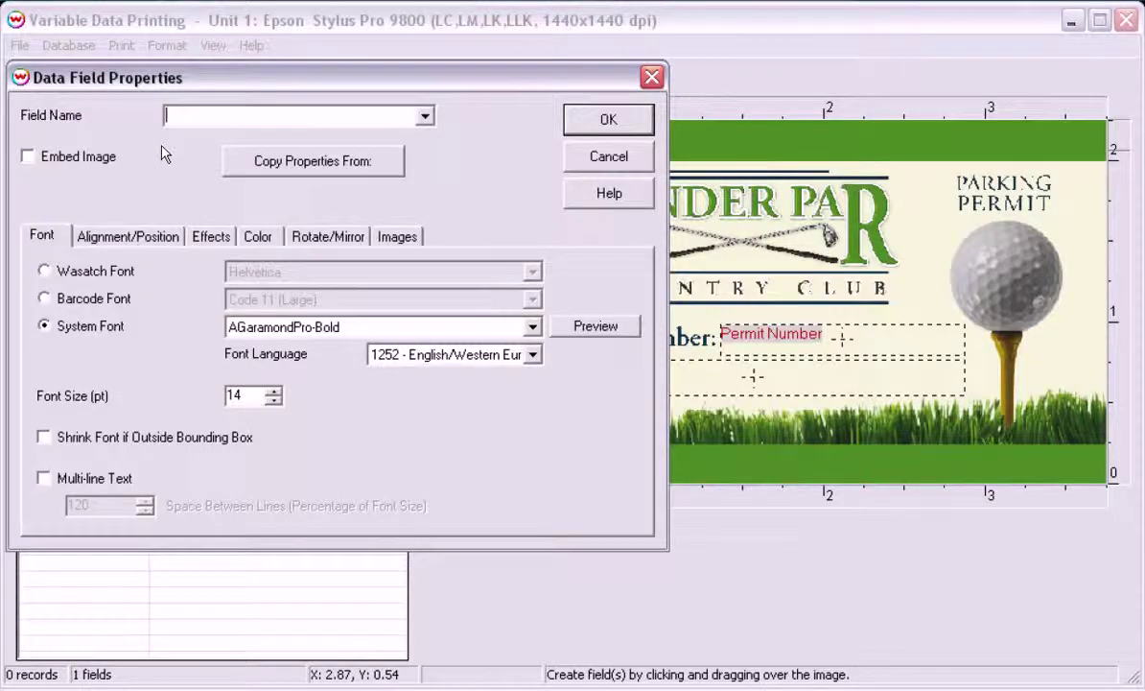
{"action": "type", "text": "Barcode Info"}
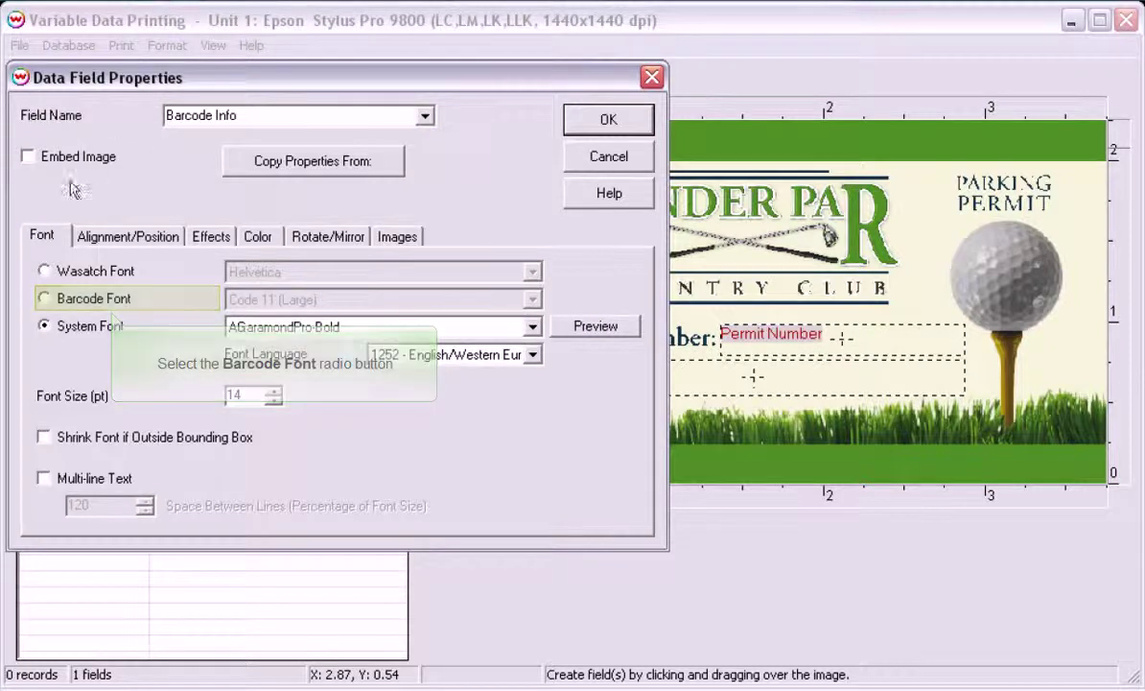
- Give Barcode Info the Code 128 (Small, No Text) barcode font at 18 pt
{"action": "left_click", "coordinate": [43, 299]}
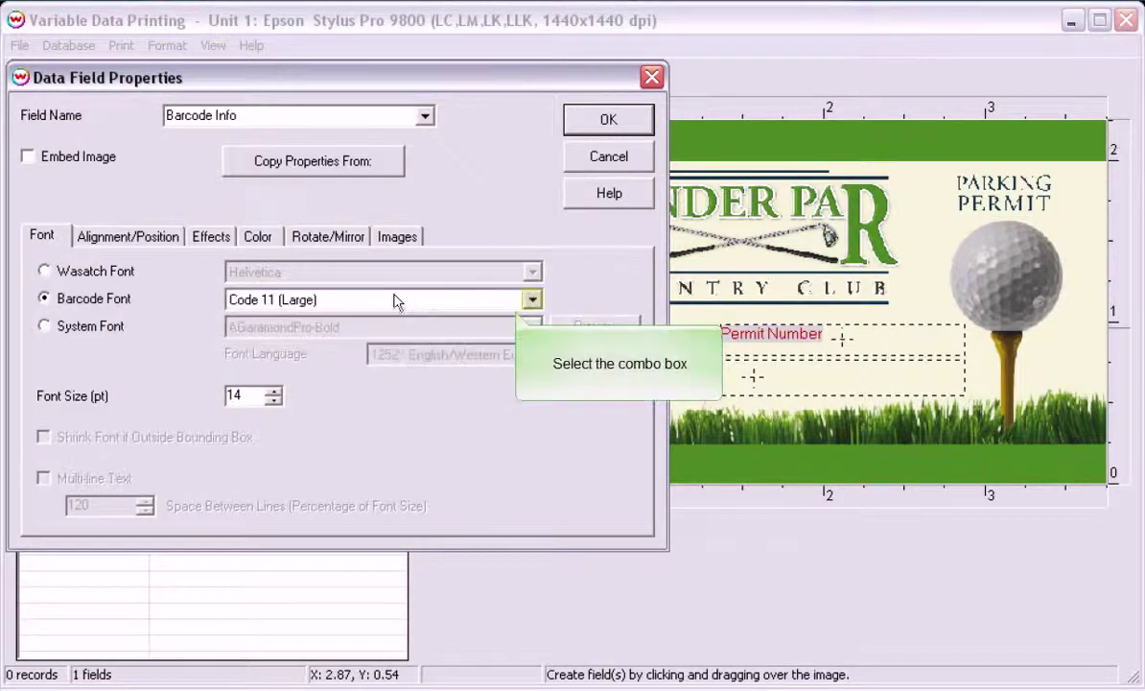
{"action": "left_click", "coordinate": [533, 301]}
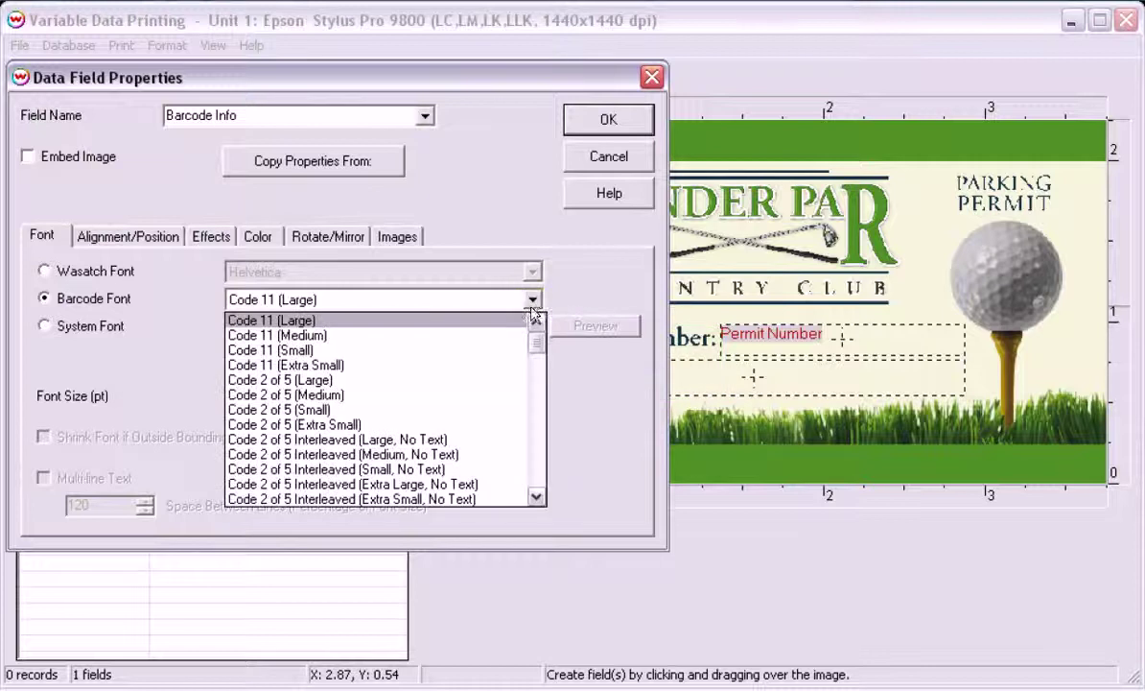
{"action": "mouse_move", "coordinate": [535, 358]}
{"action": "left_mouse_down"}
{"action": "mouse_move", "coordinate": [537, 434]}
{"action": "mouse_move", "coordinate": [537, 422]}
{"action": "left_mouse_up"}
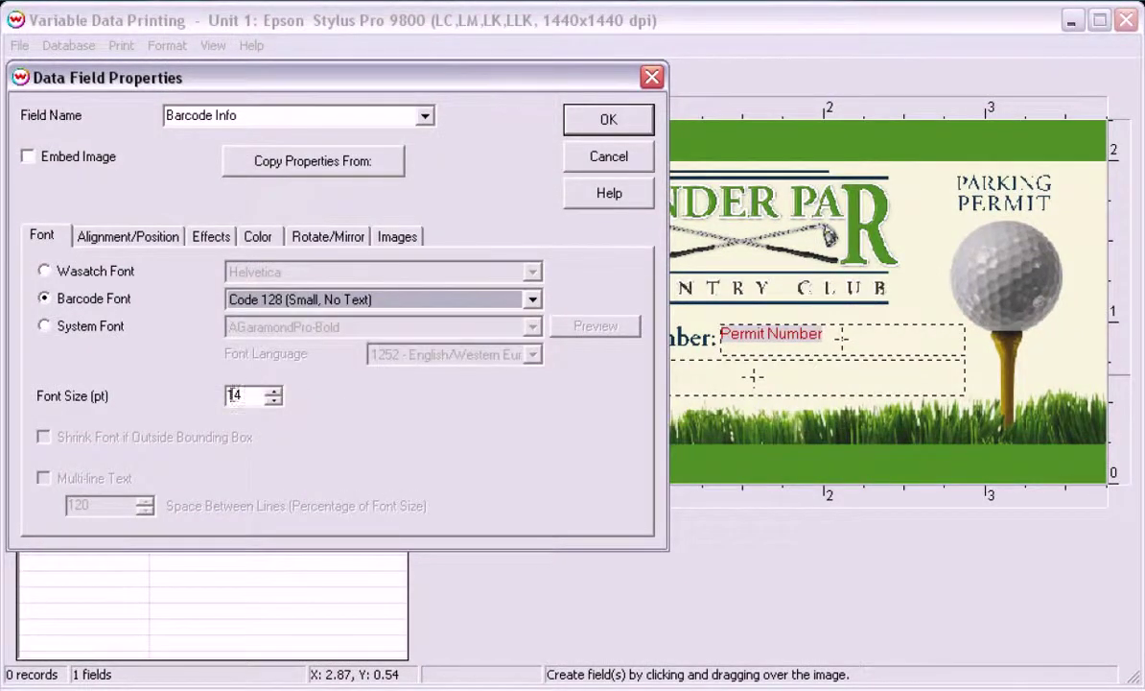
{"action": "double_click", "coordinate": [233, 395]}
{"action": "type", "text": "18"}
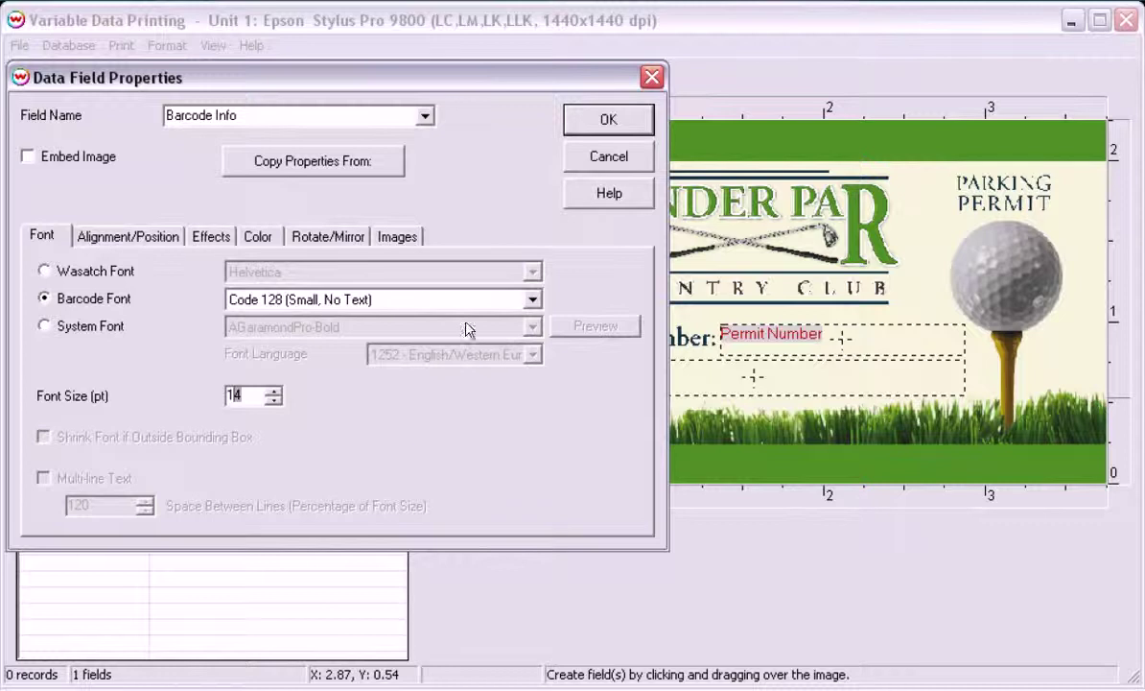
{"action": "left_click", "coordinate": [585, 121]}
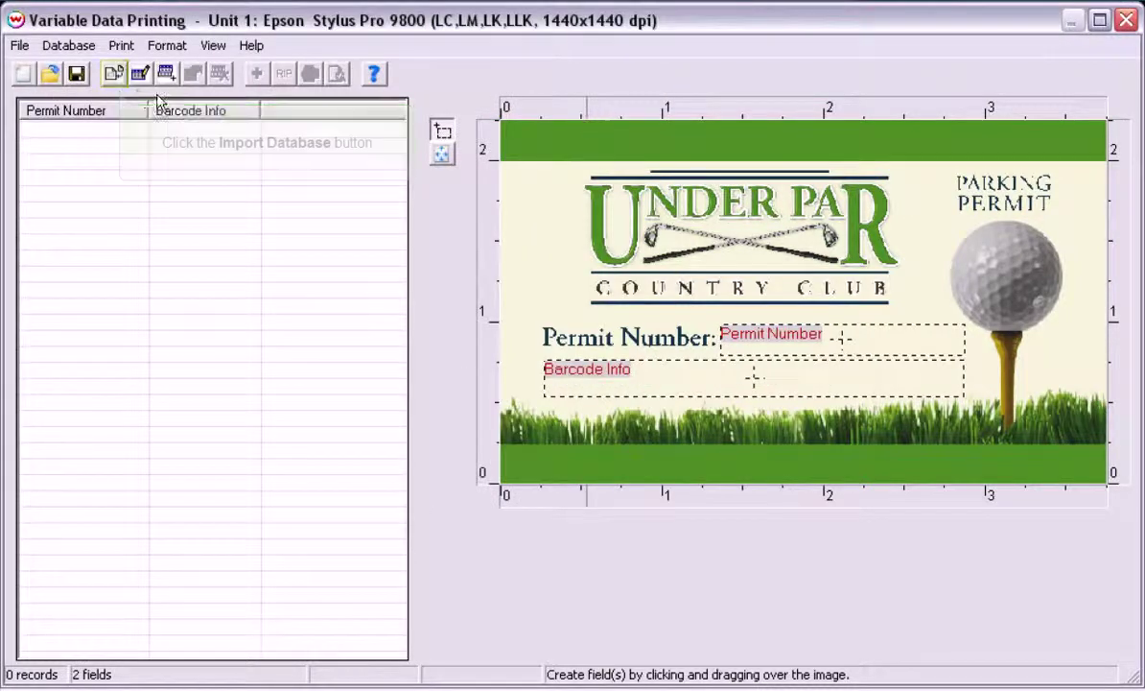
- Import underParData.xls from Desktop > Variable Data > XLS and preview the first record, H598346
{"action": "left_click", "coordinate": [112, 75]}
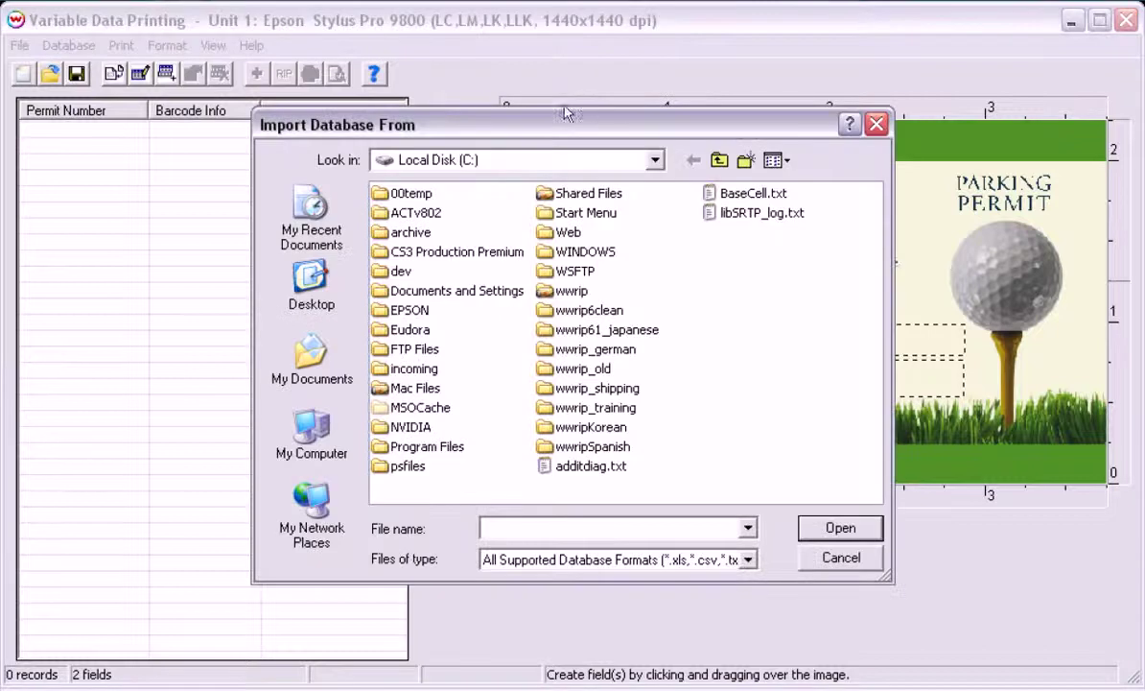
{"action": "left_click", "coordinate": [654, 160]}
{"action": "left_click", "coordinate": [624, 177]}
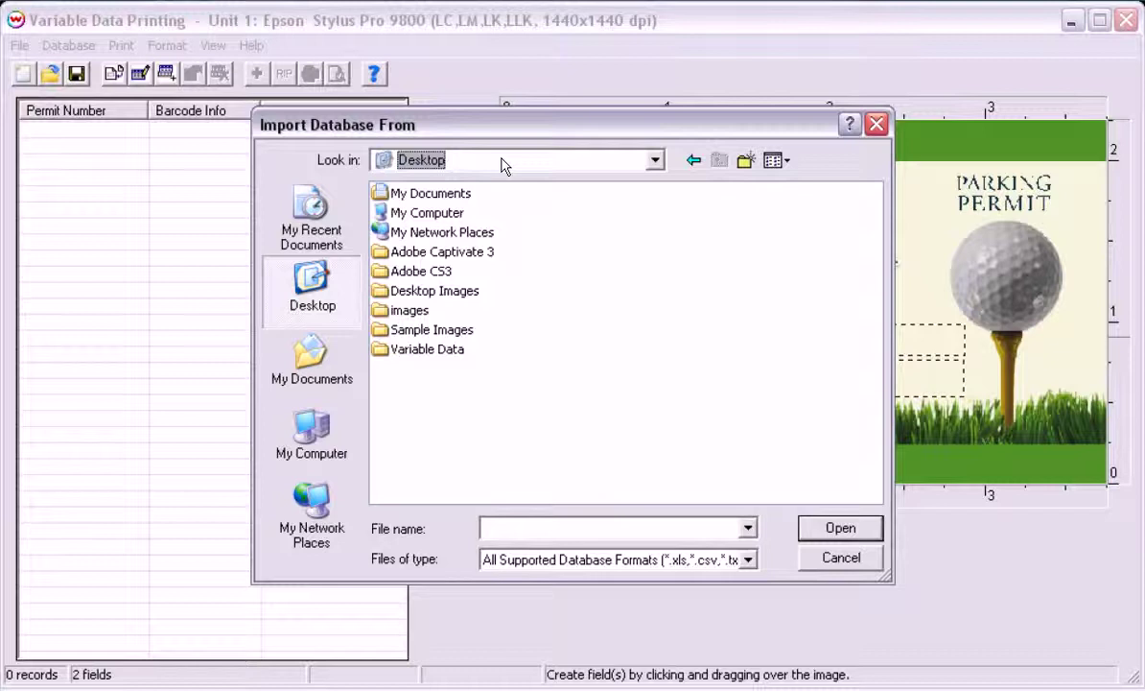
{"action": "double_click", "coordinate": [383, 348]}
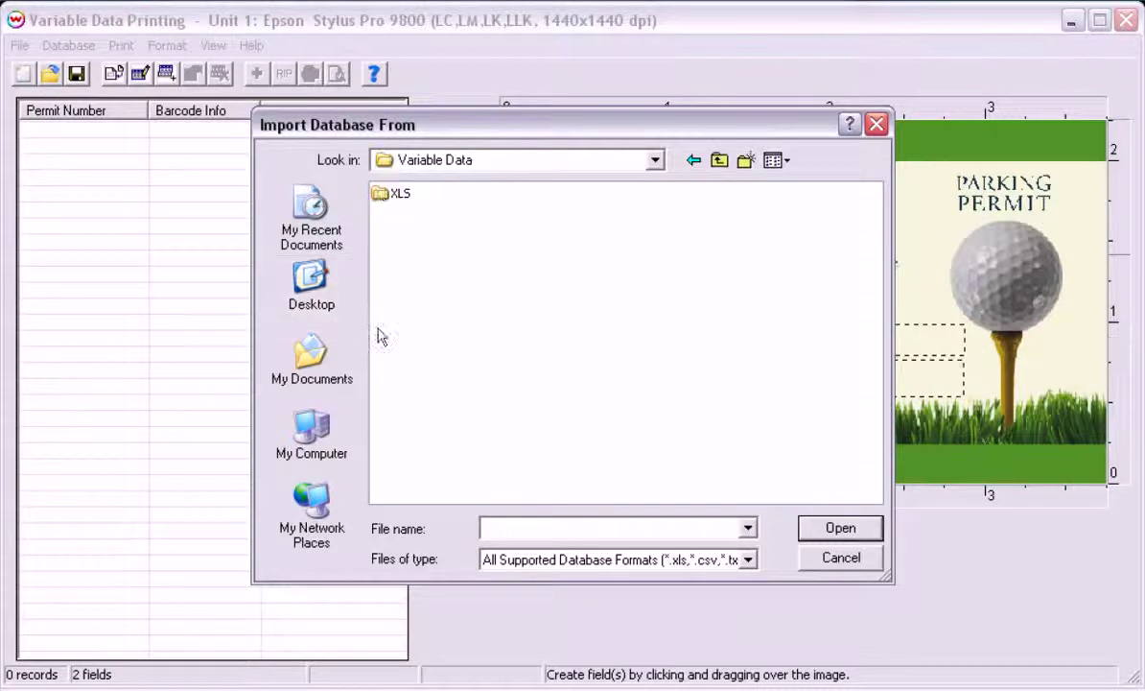
{"action": "double_click", "coordinate": [380, 197]}
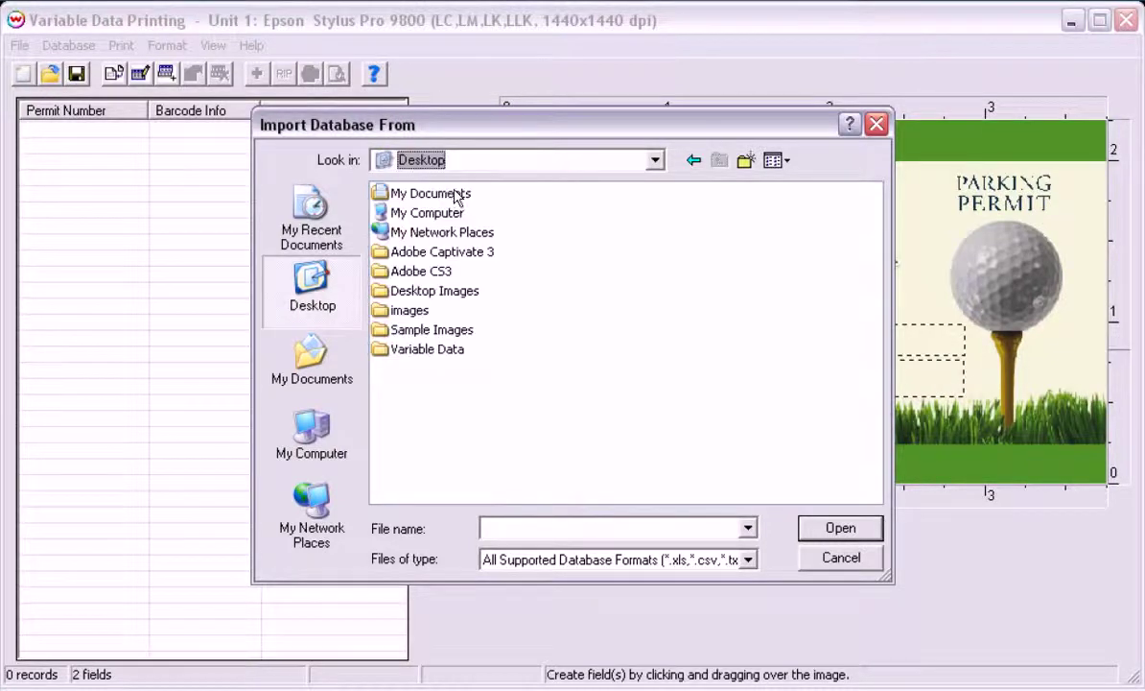
{"action": "left_click", "coordinate": [454, 192]}
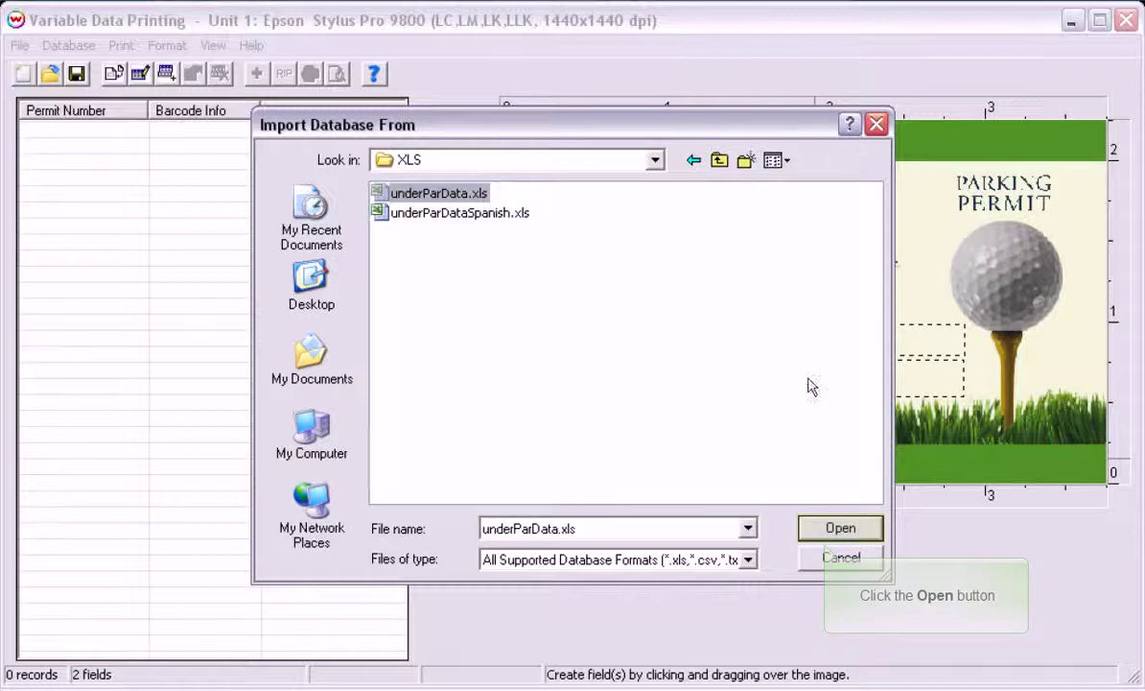
{"action": "left_click", "coordinate": [833, 530]}
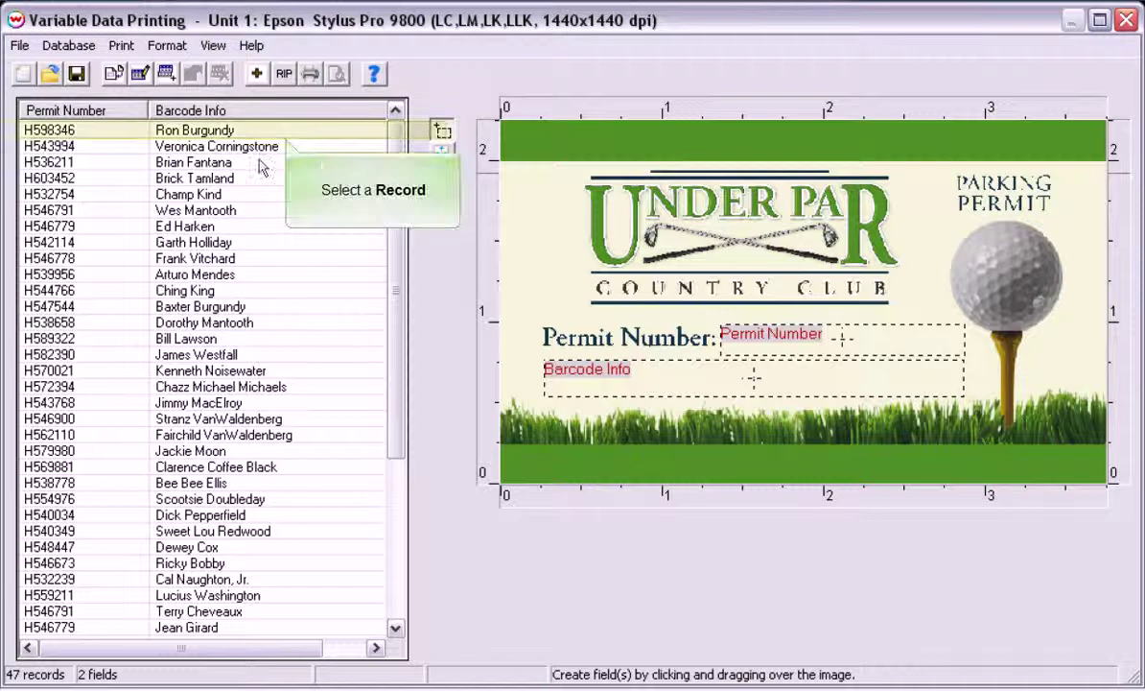
{"action": "left_click", "coordinate": [203, 129]}
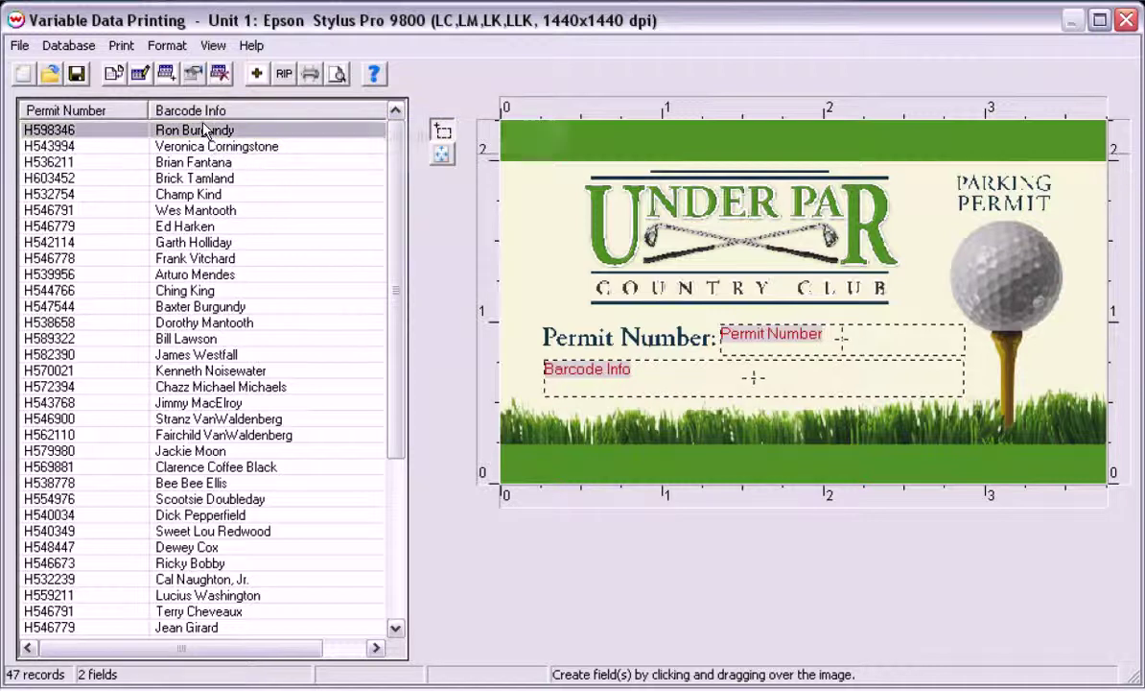
{"action": "left_click", "coordinate": [338, 77]}
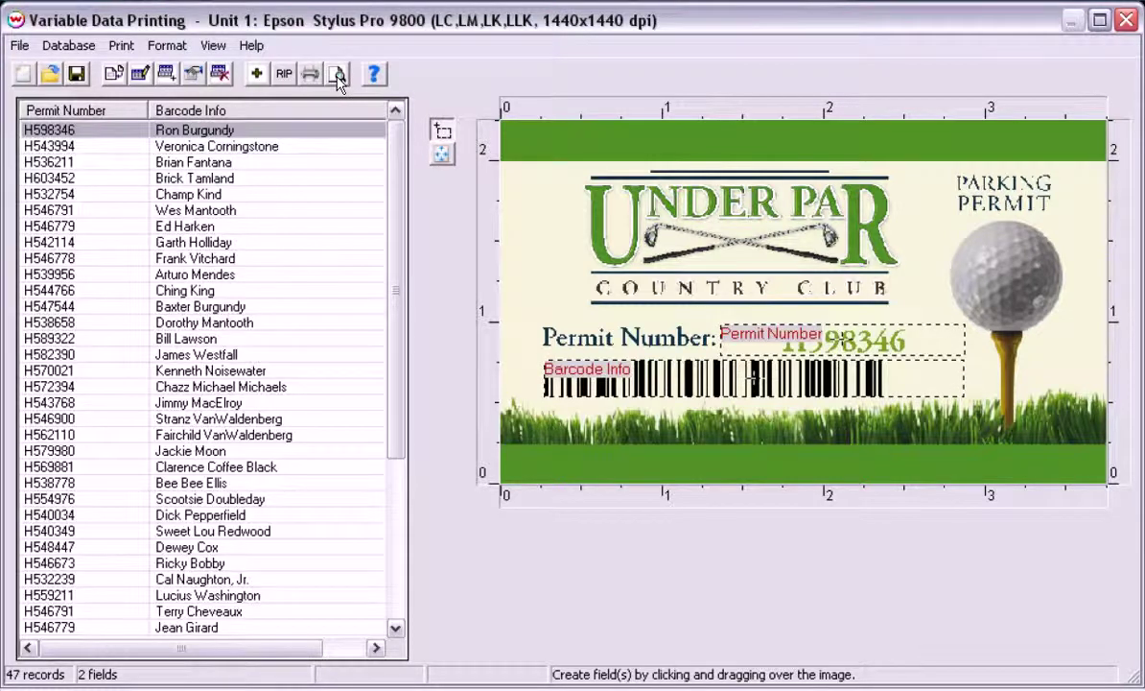
- Send Selected Records Only to RIP and Print with Delete after Printing enabled
{"action": "left_click", "coordinate": [123, 45]}
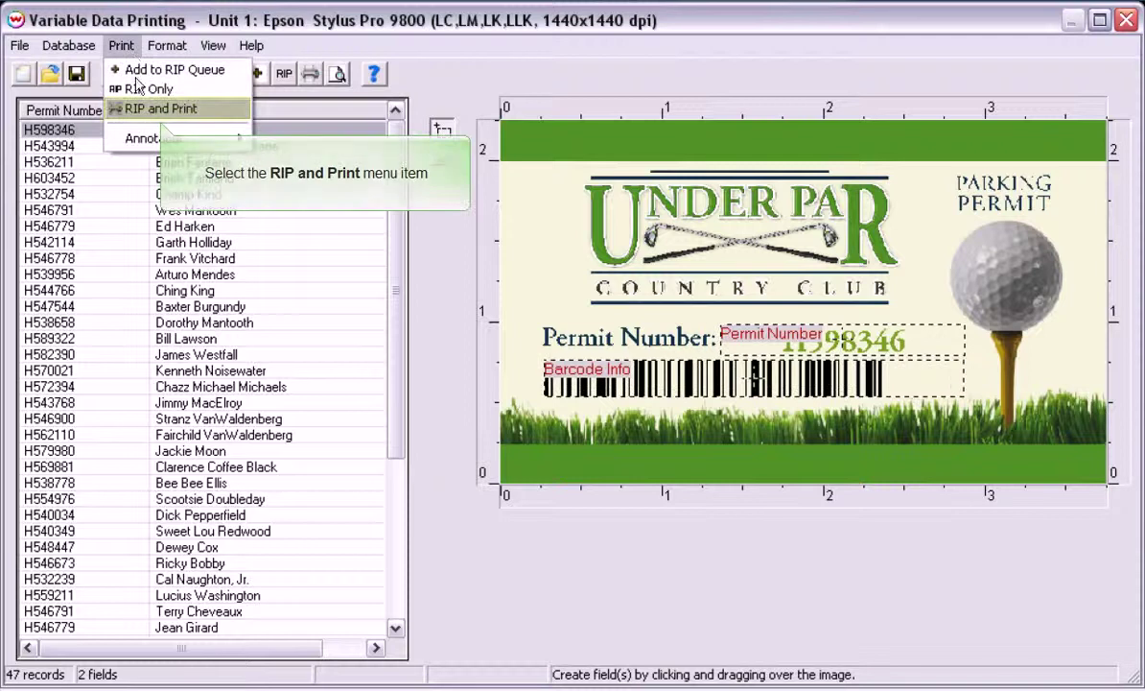
{"action": "left_click", "coordinate": [139, 108]}
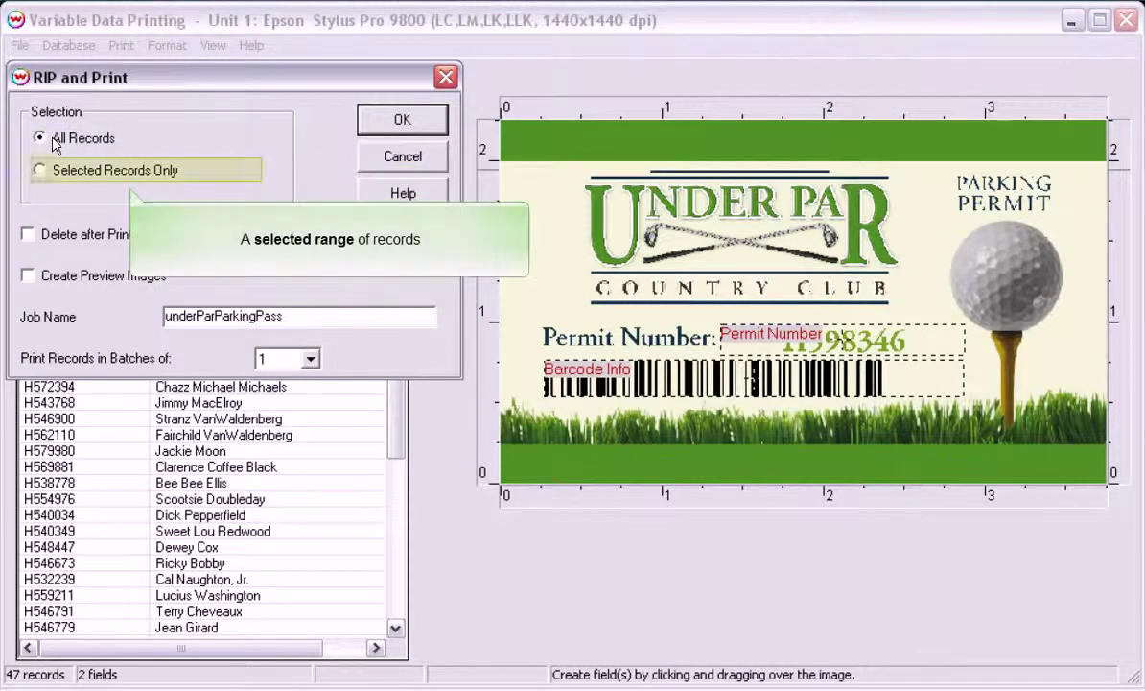
{"action": "left_click", "coordinate": [39, 170]}
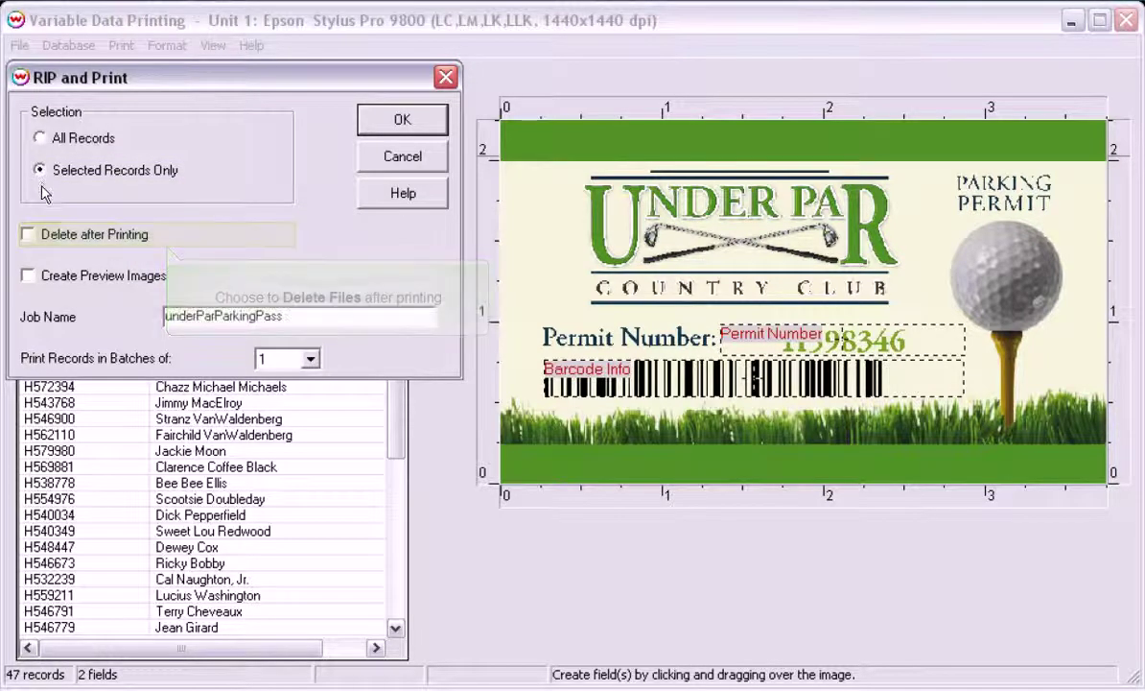
{"action": "left_click", "coordinate": [45, 238]}
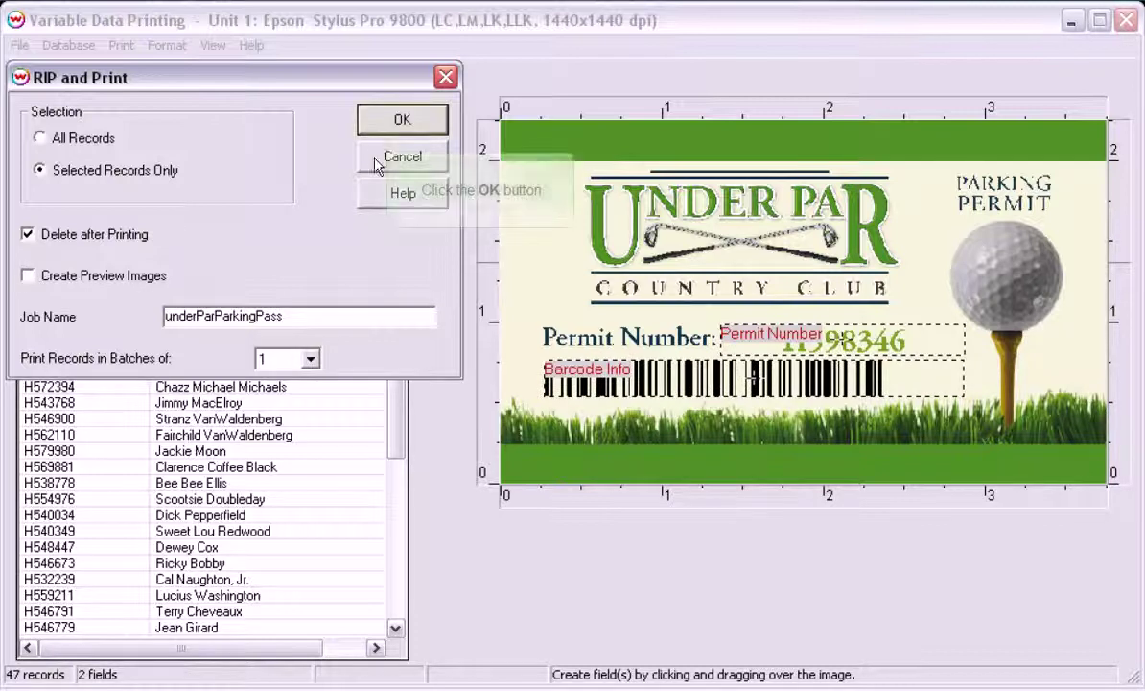
{"action": "left_click", "coordinate": [395, 123]}
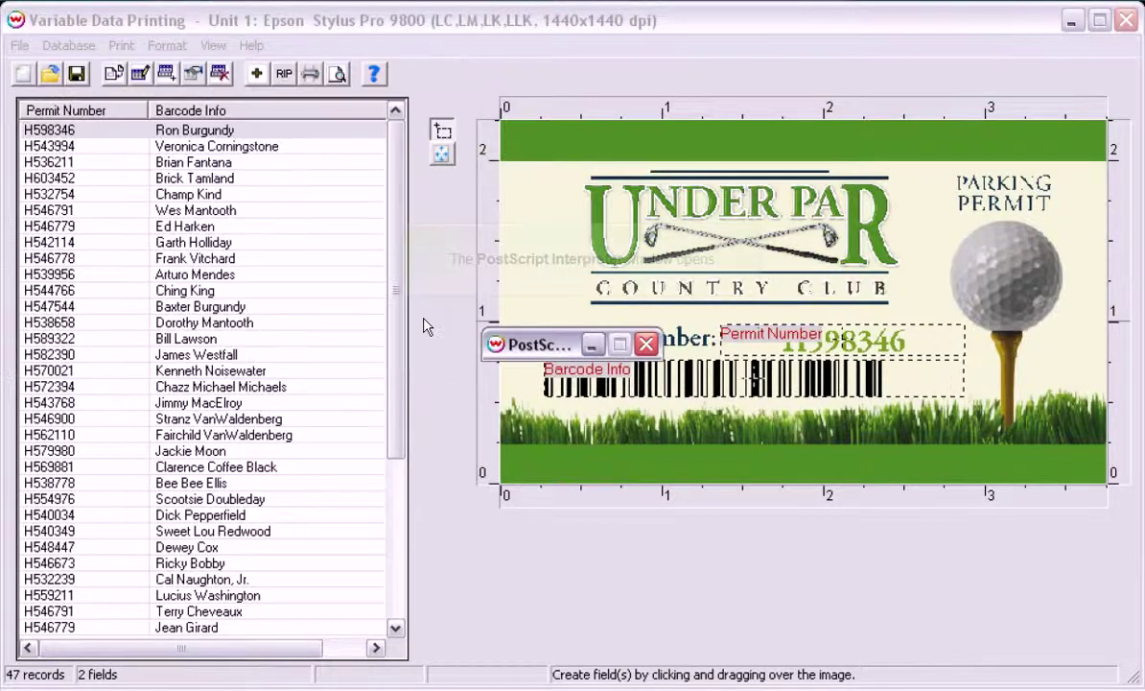